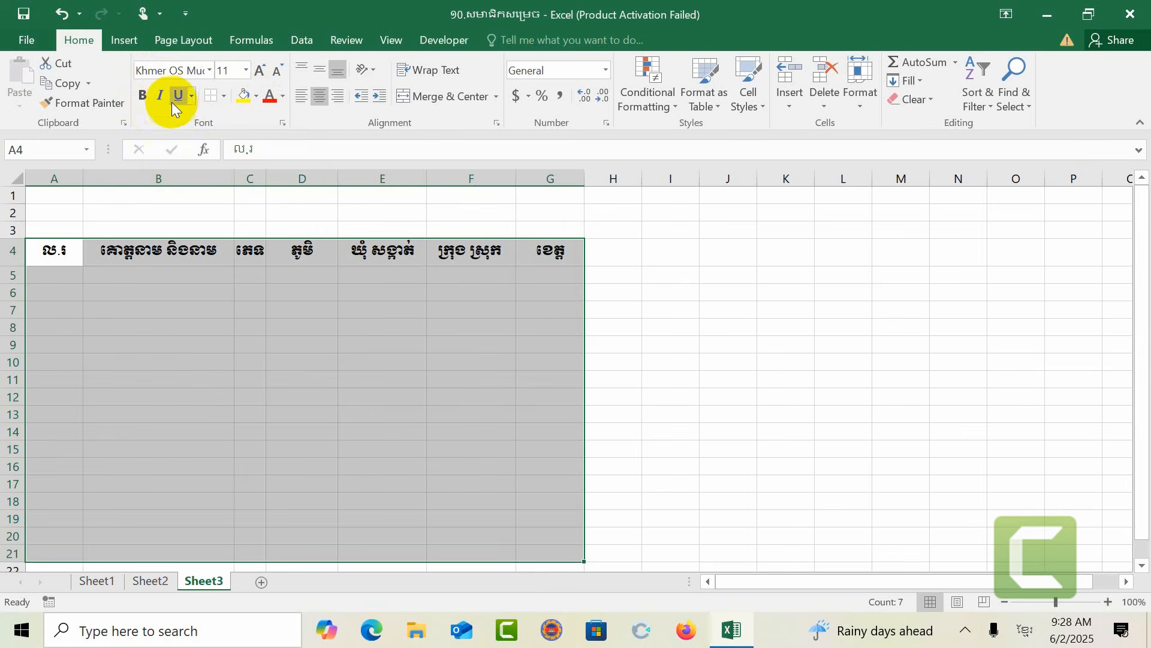
# Step: Try the All Borders, Right Border and Top Border options on the table range A4:G21
pyautogui.click(223, 96)
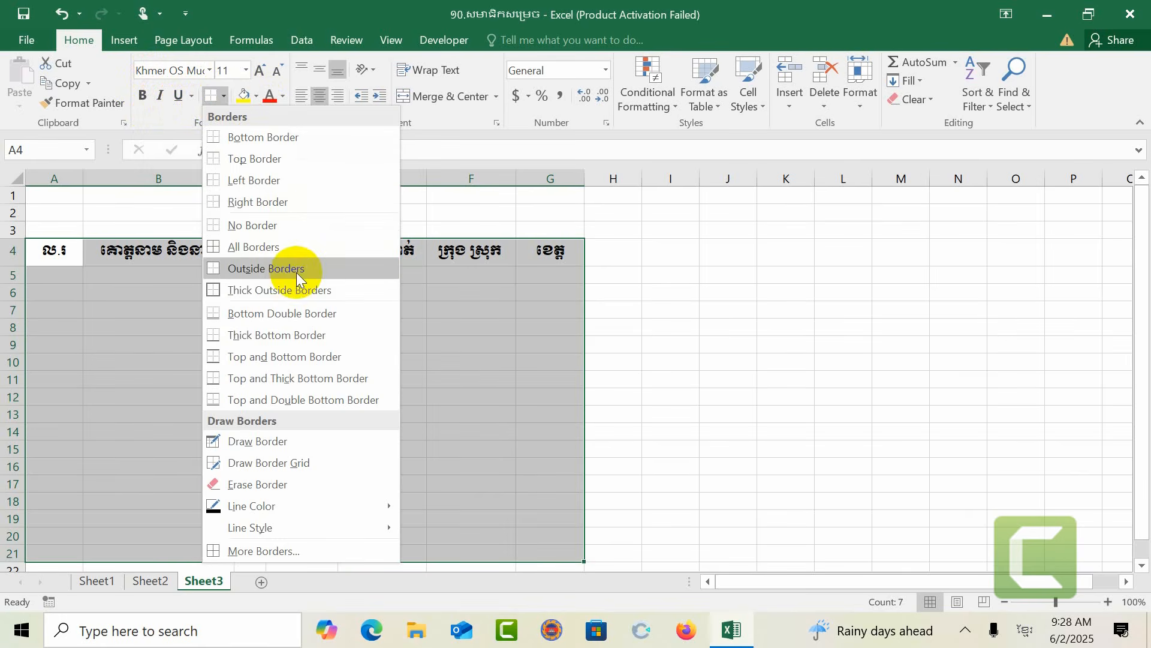
pyautogui.click(261, 246)
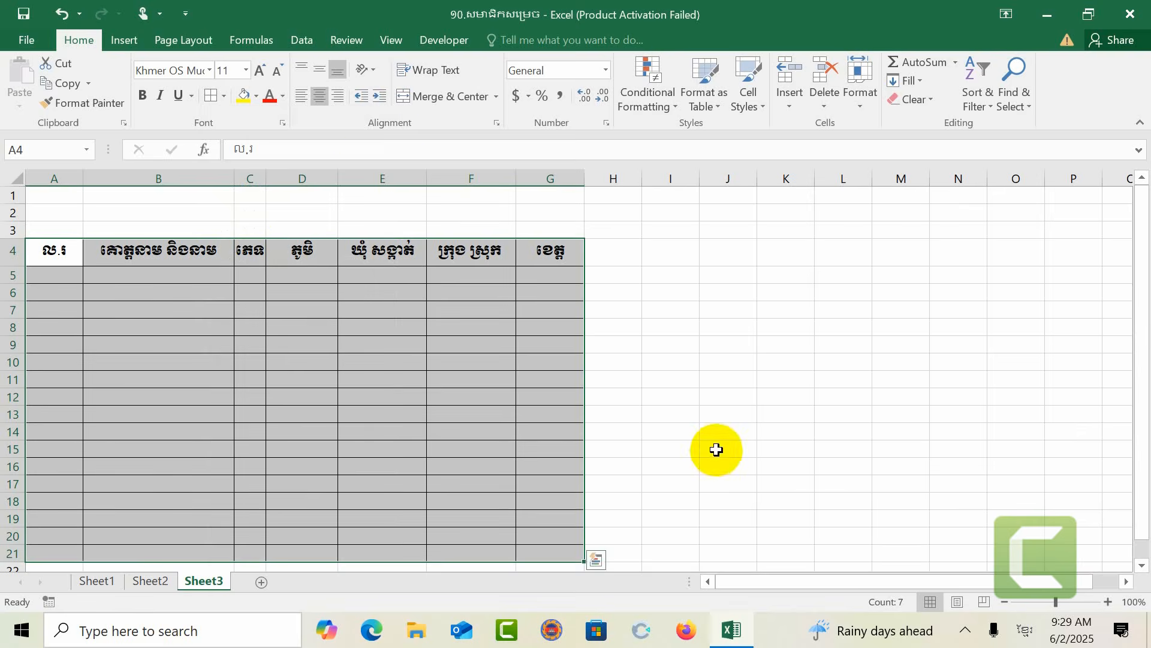
pyautogui.click(222, 96)
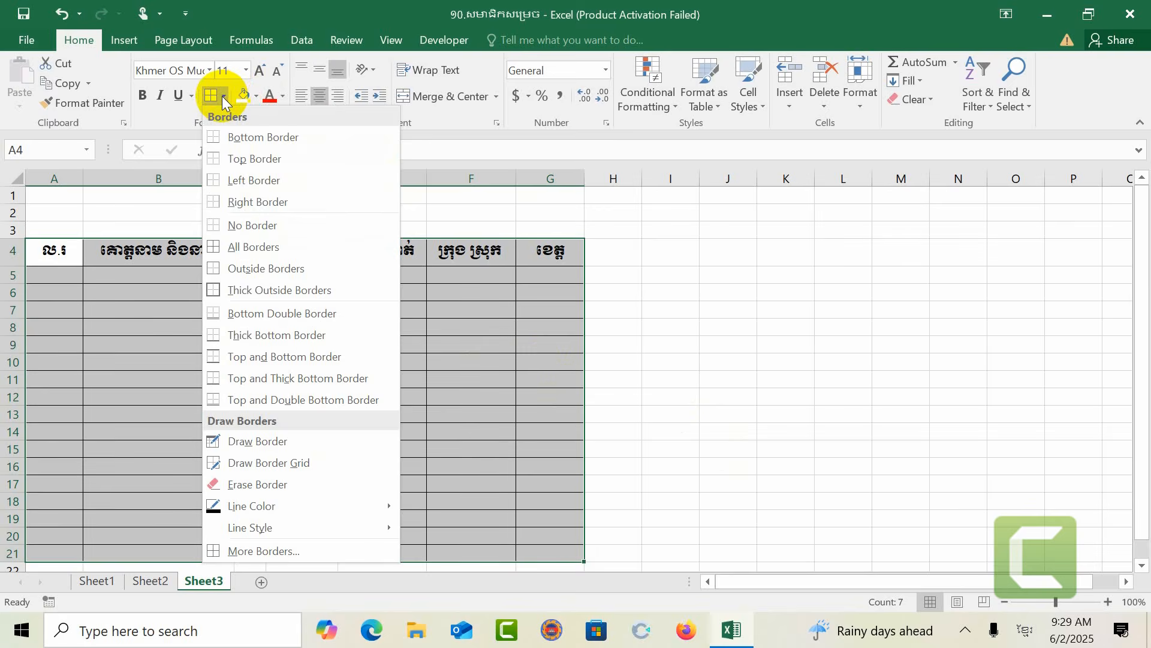
pyautogui.click(248, 201)
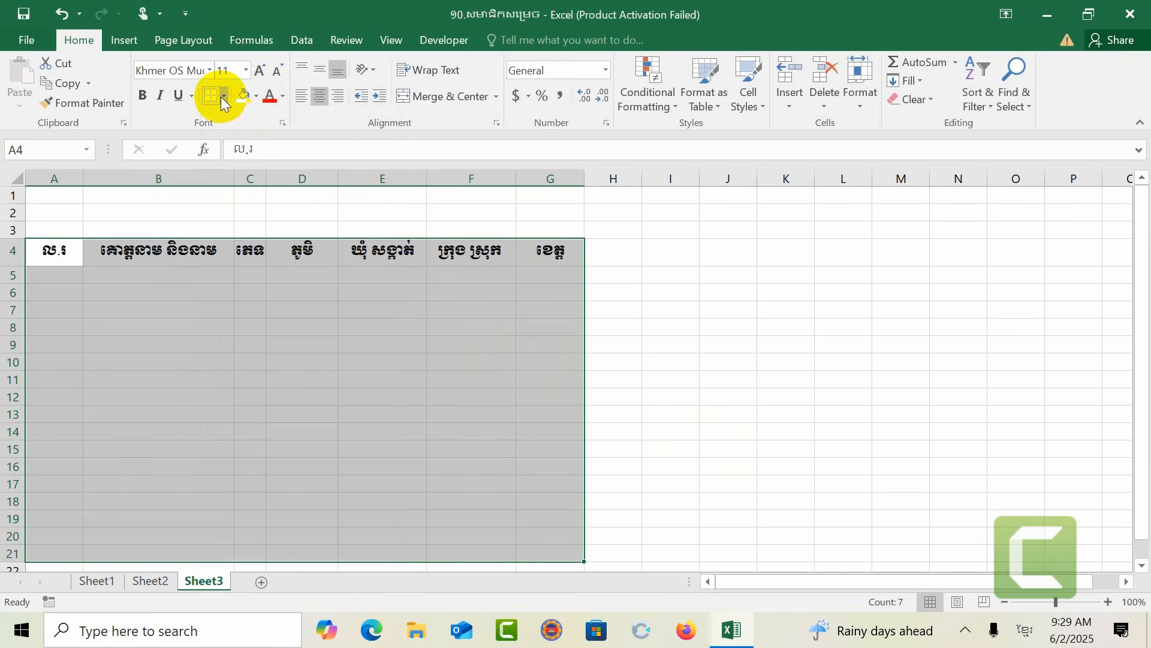
pyautogui.click(221, 96)
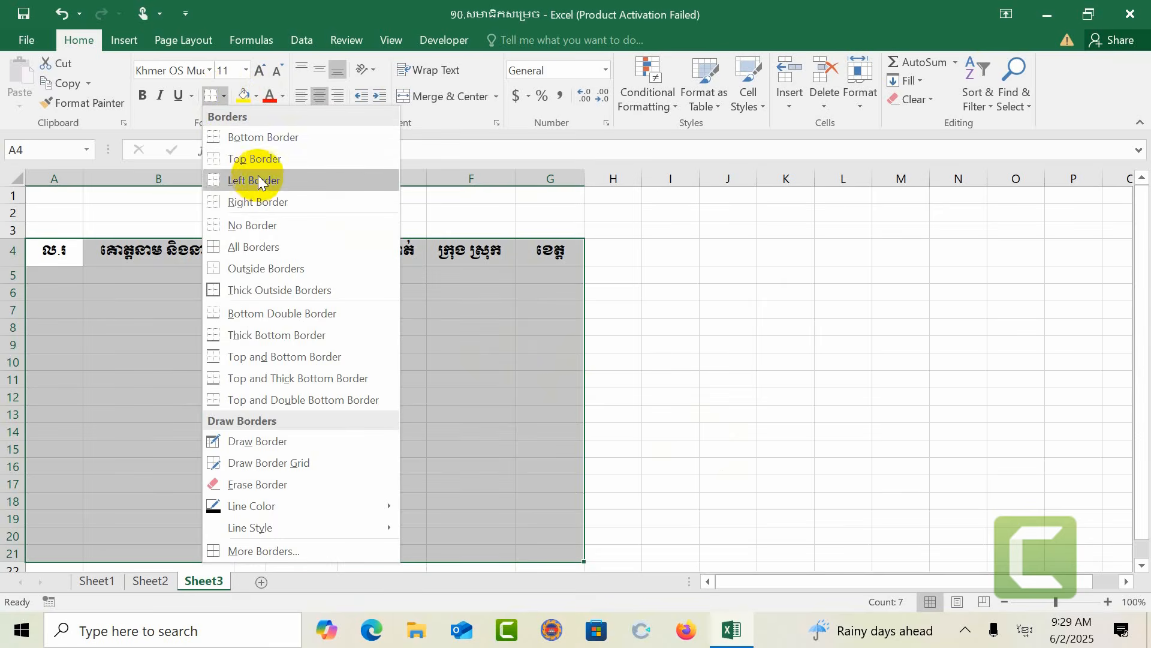
pyautogui.click(270, 165)
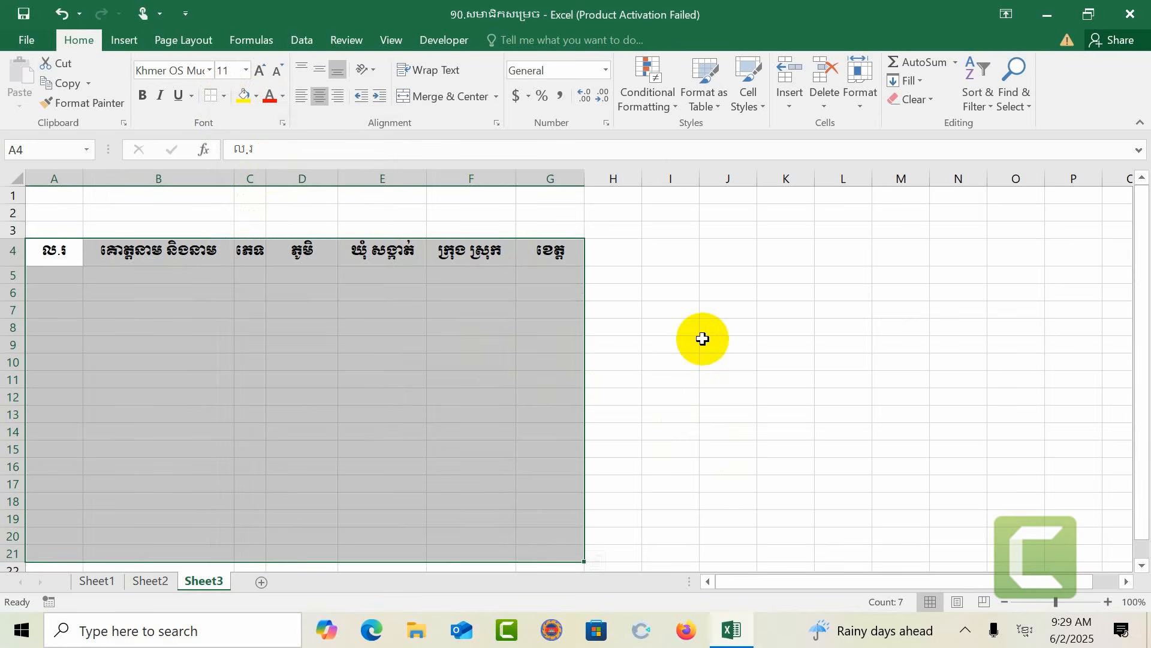
# Step: Reselect A4:G21 and set a thick red outline border for it in the Format Cells border settings
pyautogui.click(664, 331)
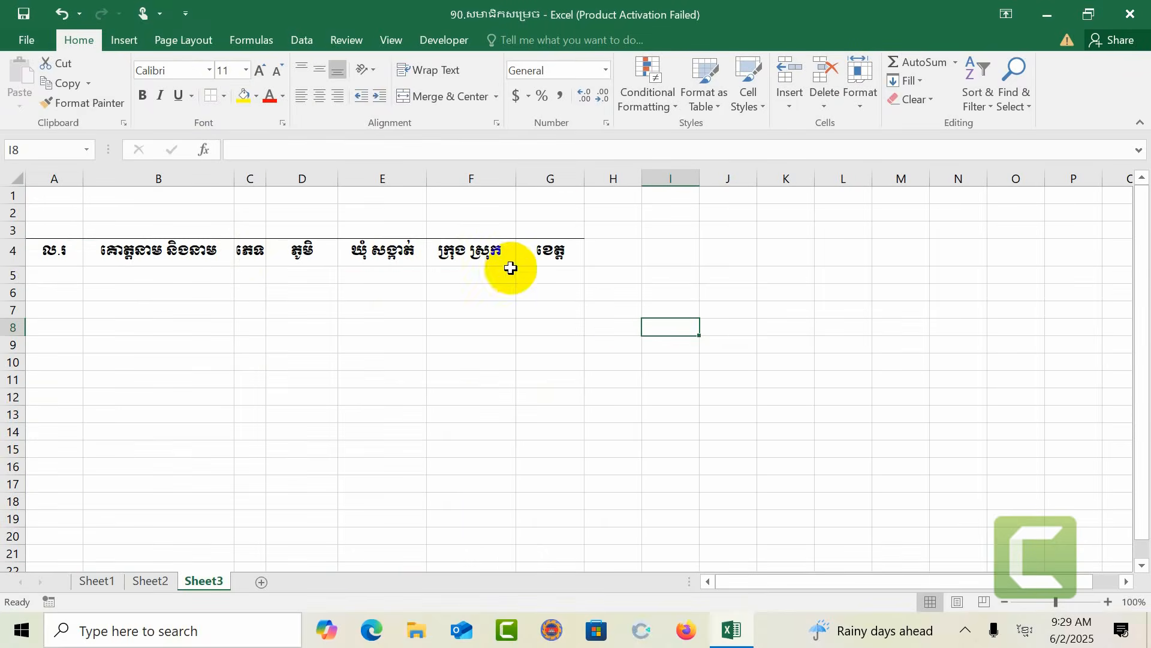
pyautogui.moveTo(36, 253); pyautogui.dragTo(555, 560)
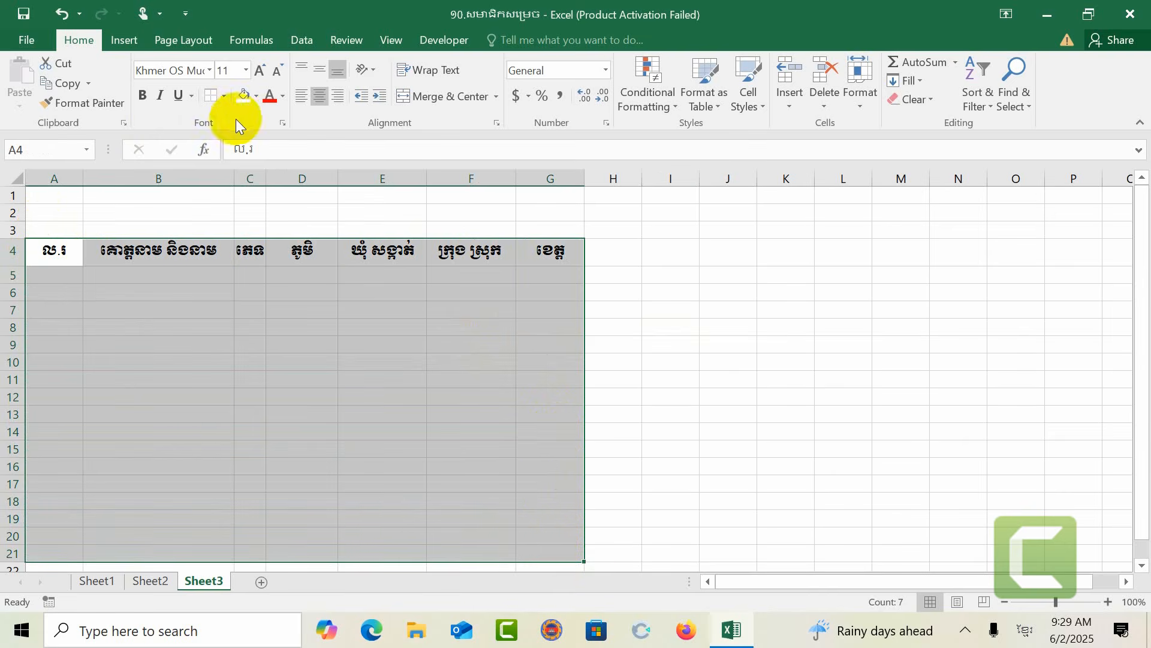
pyautogui.click(282, 123)
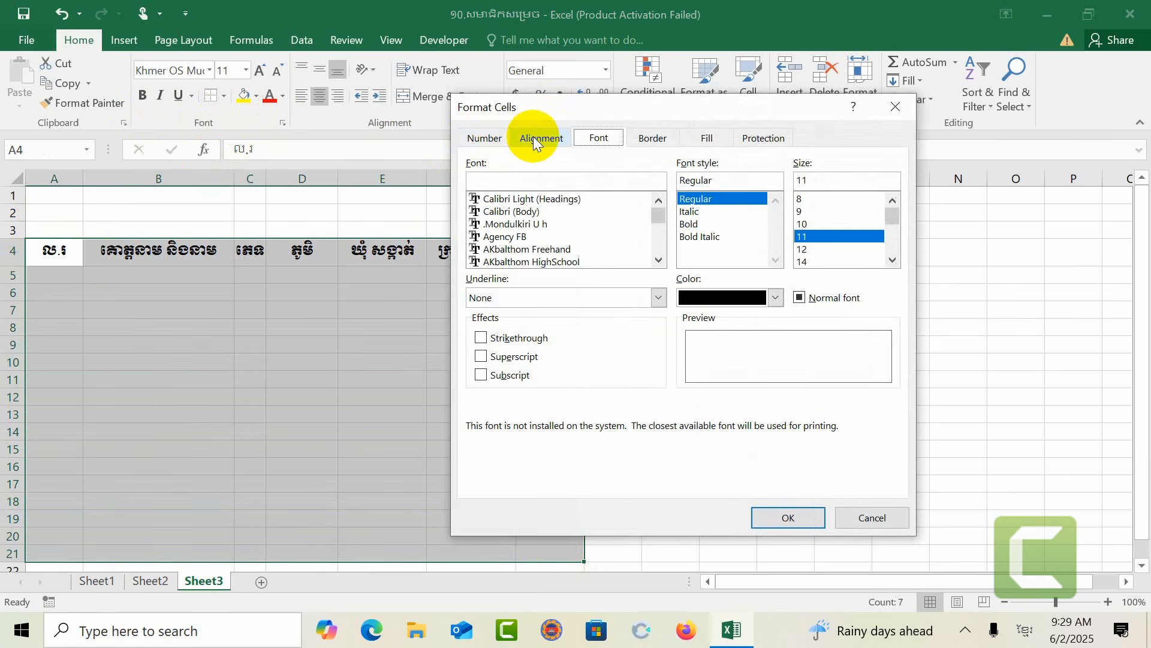
pyautogui.click(668, 139)
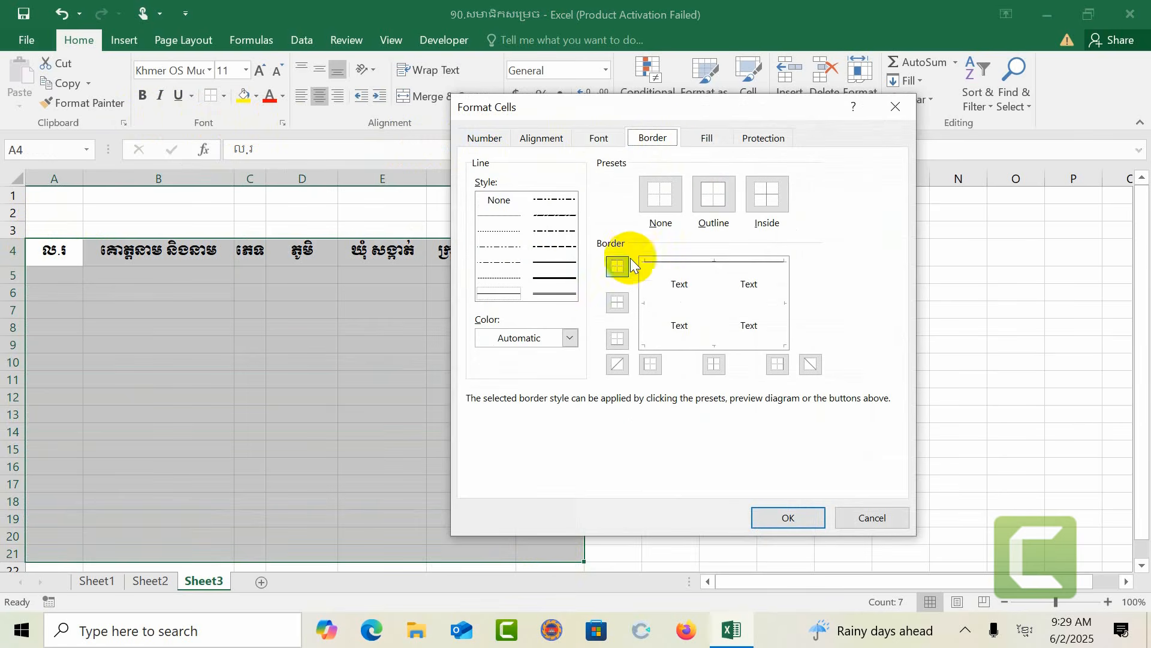
pyautogui.click(566, 281)
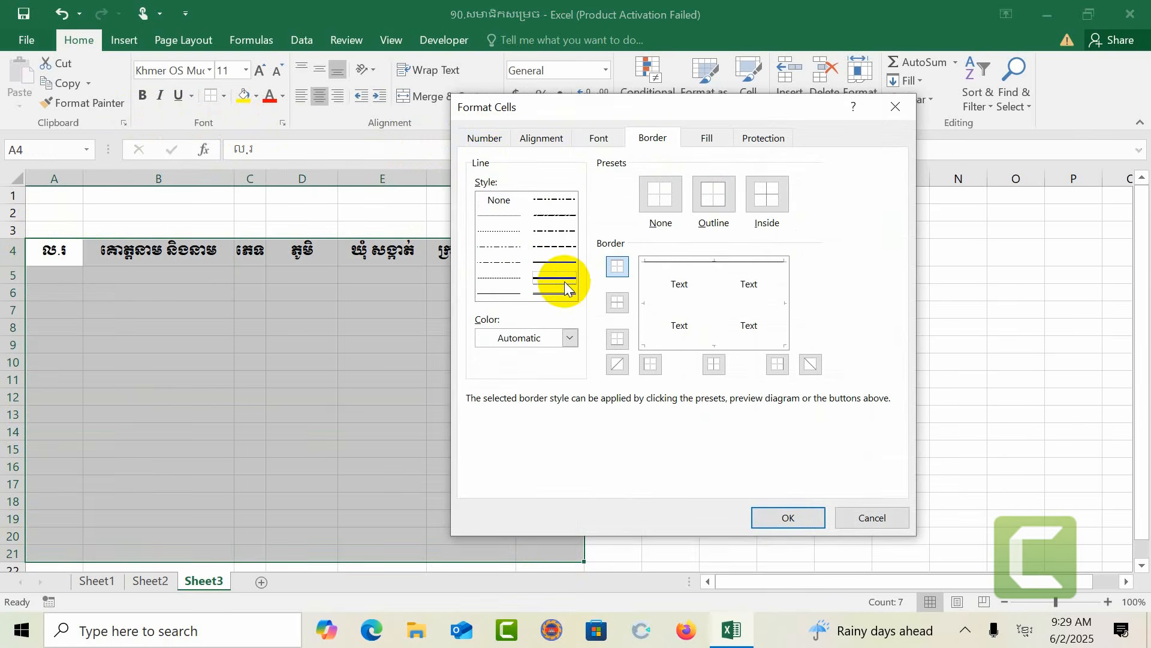
pyautogui.click(567, 339)
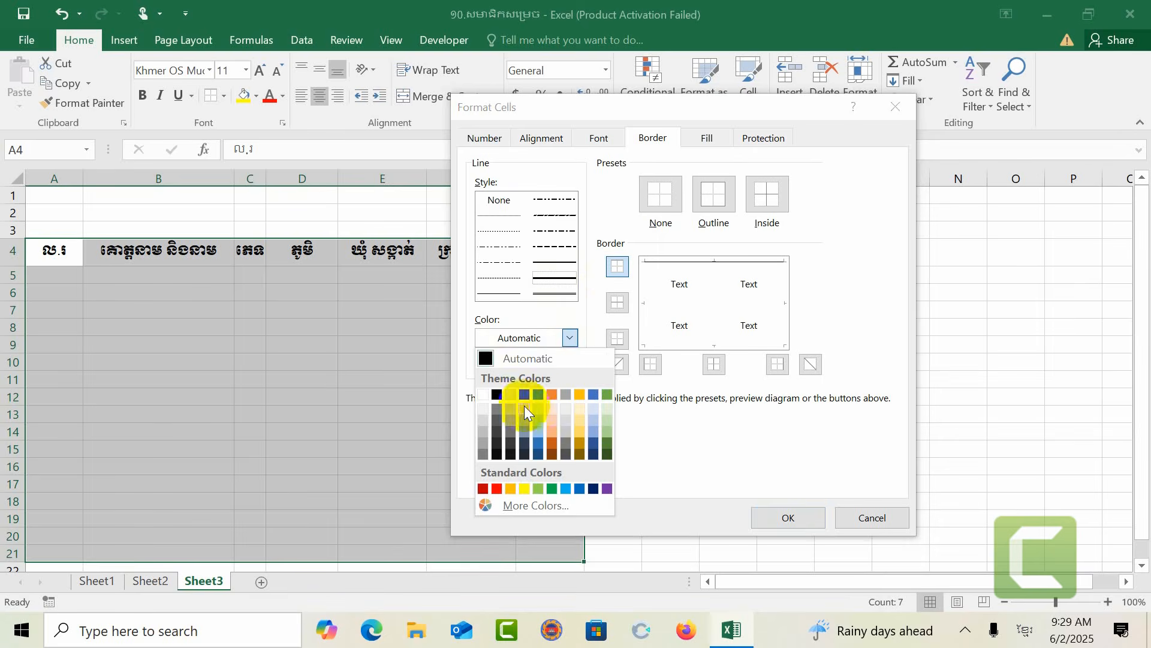
pyautogui.click(496, 489)
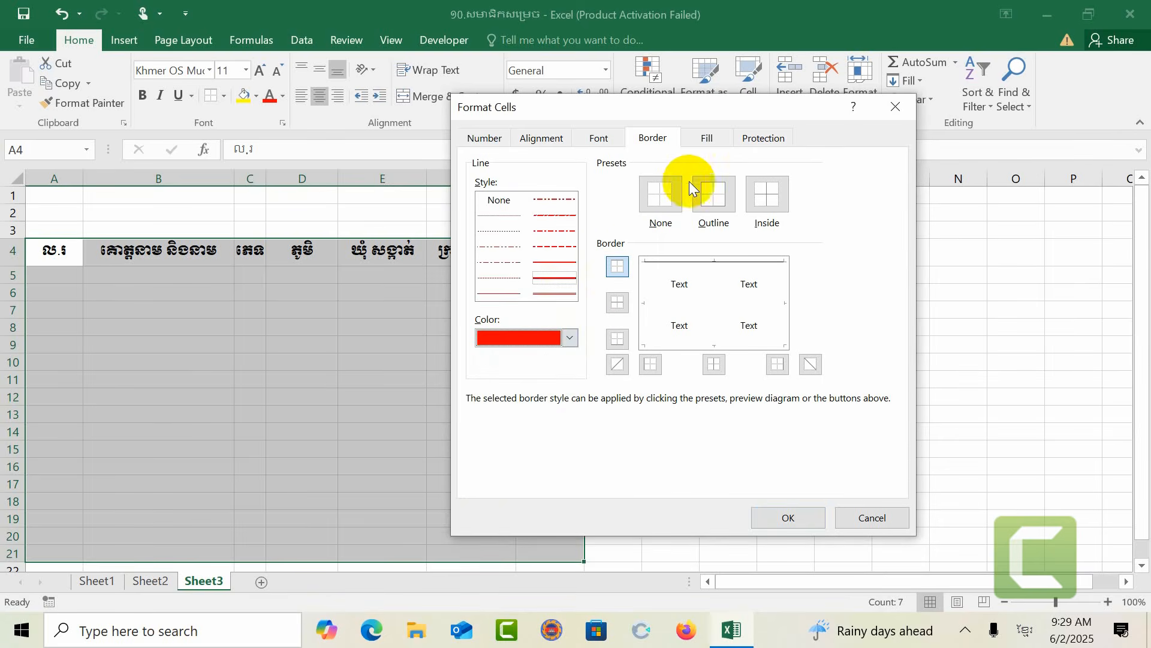
pyautogui.click(711, 187)
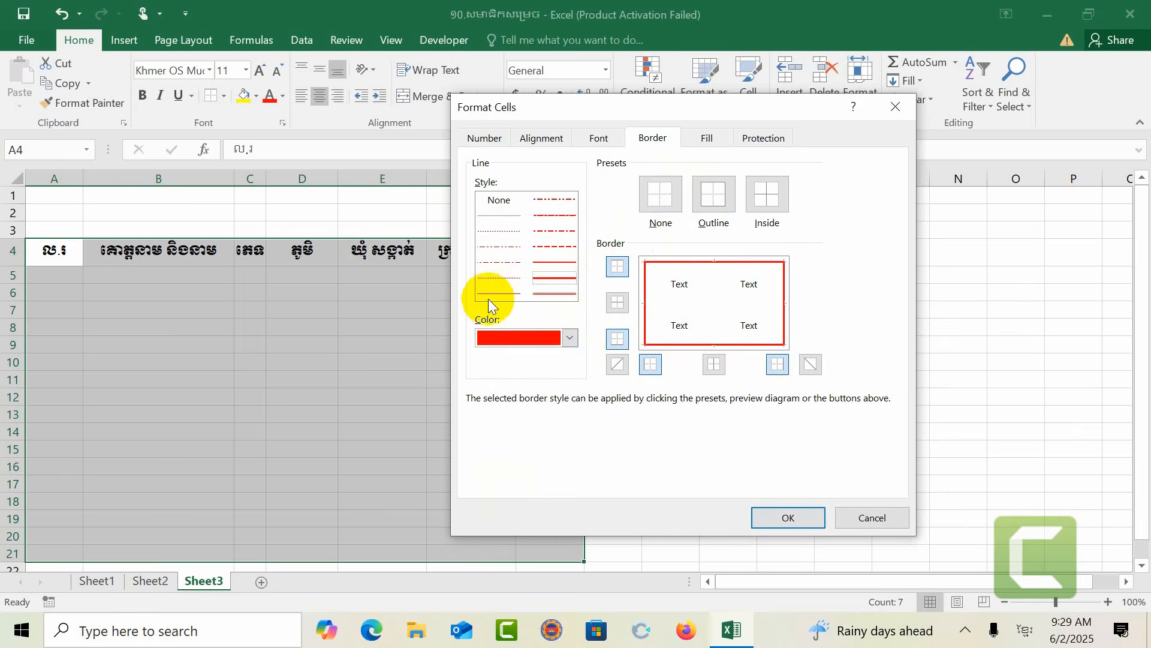
# Step: Add thin green inside borders to the table and apply the border settings
pyautogui.click(570, 337)
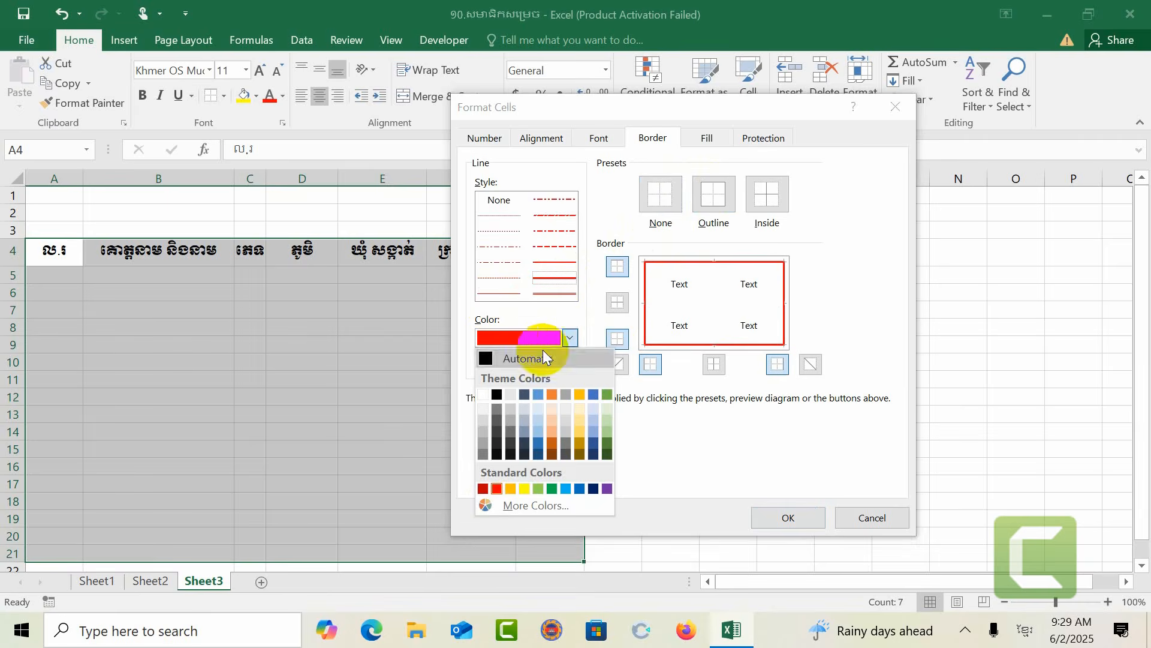
pyautogui.click(547, 491)
pyautogui.click(502, 295)
pyautogui.click(758, 195)
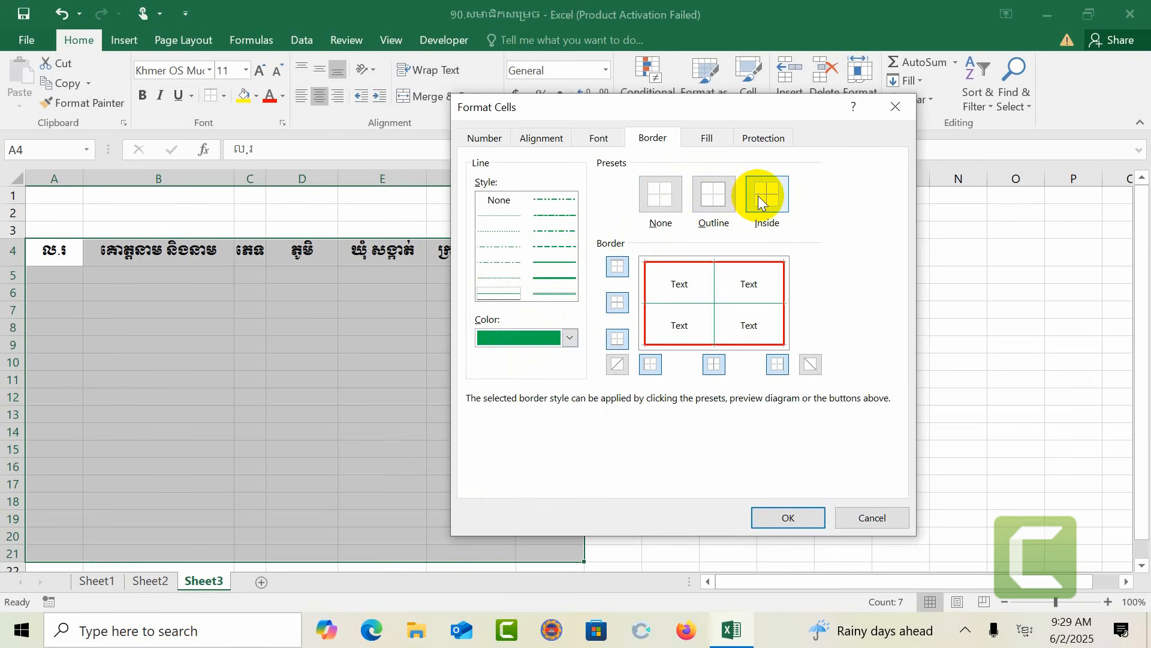
pyautogui.click(785, 521)
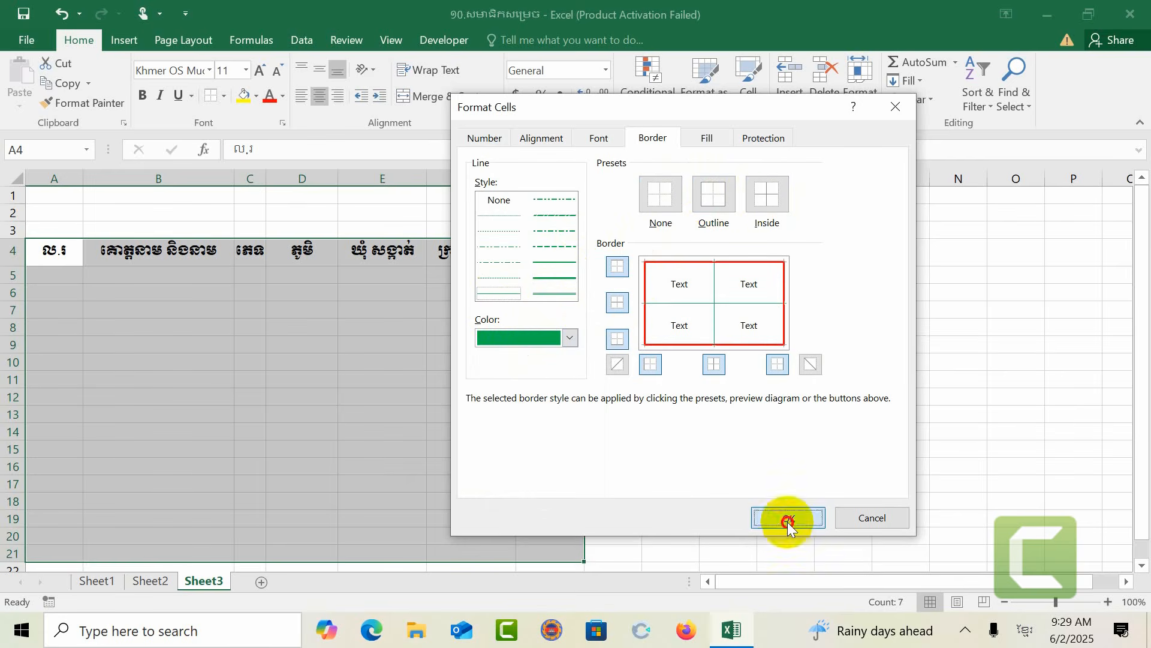
# Step: Reselect the table and open Format Cells from the Alignment group to view its Border tab
pyautogui.click(768, 486)
pyautogui.moveTo(59, 249); pyautogui.dragTo(542, 557)
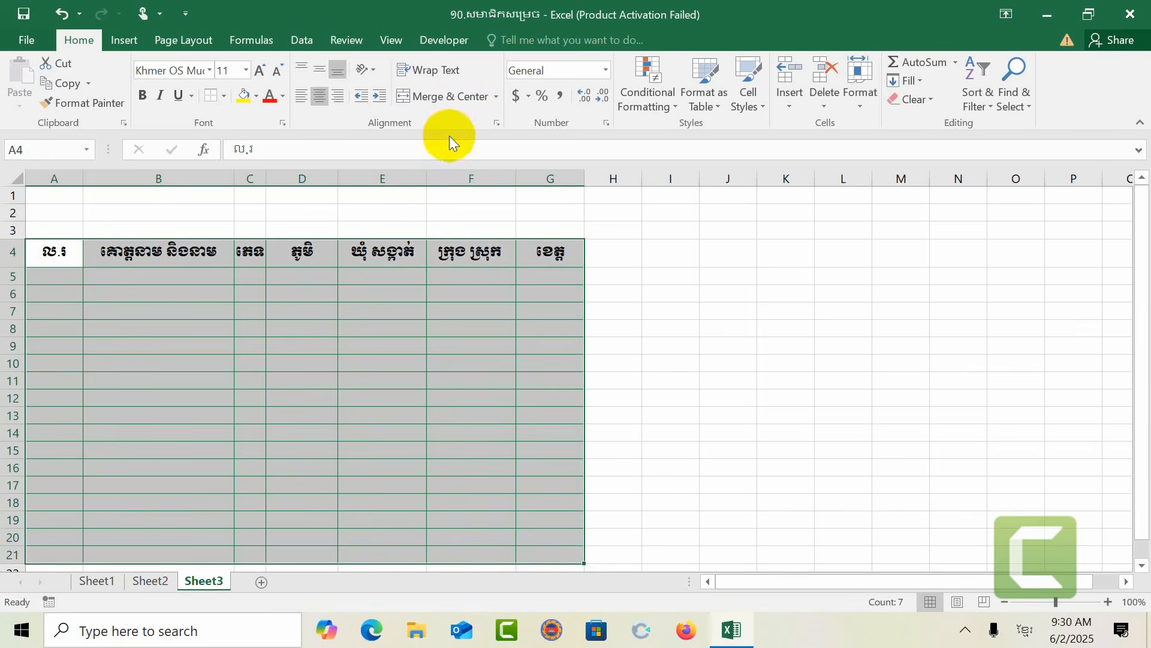
pyautogui.click(498, 119)
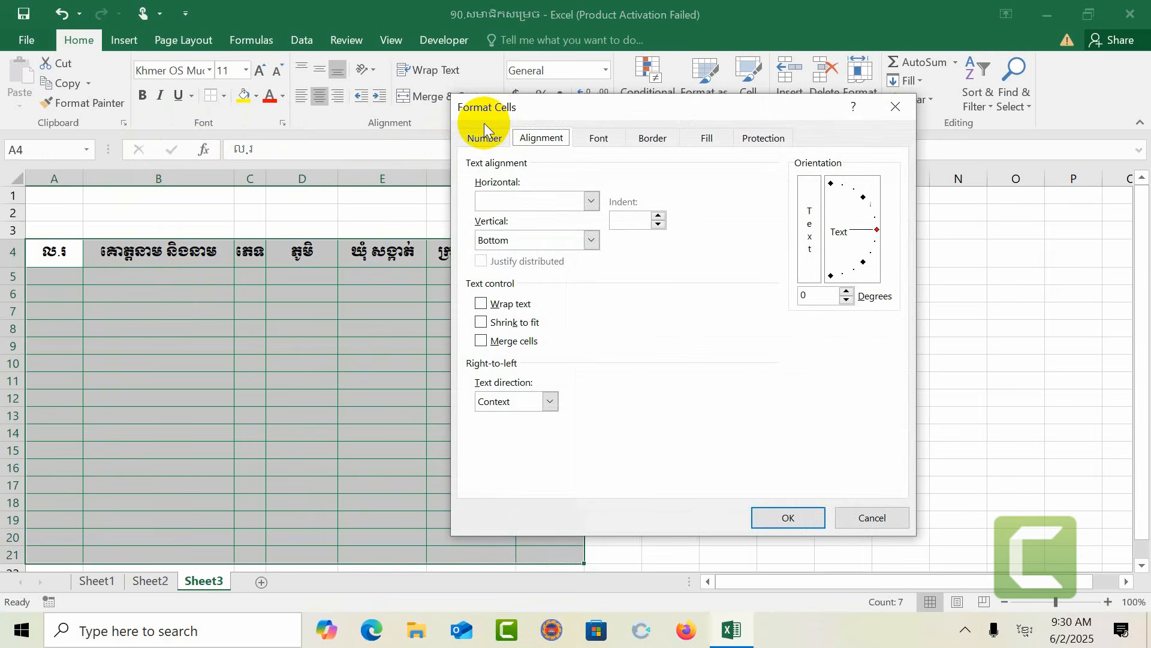
pyautogui.click(653, 138)
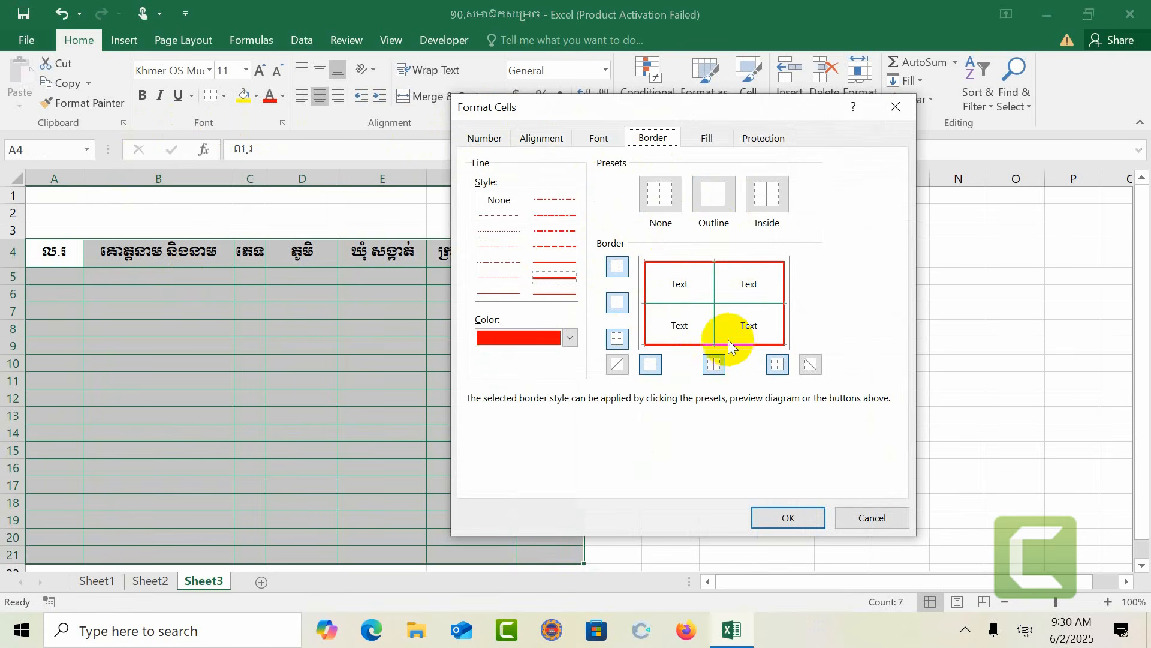
pyautogui.click(898, 108)
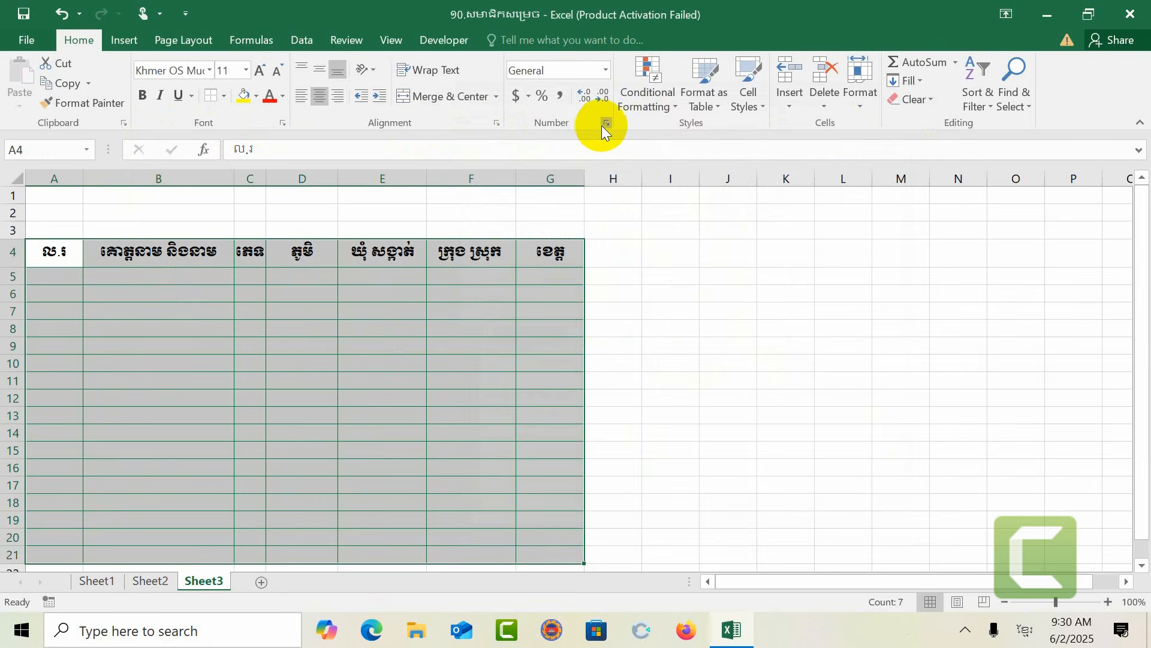
# Step: Change the table's outline border to a red double line through Format Cells and apply it
pyautogui.click(606, 122)
pyautogui.click(527, 138)
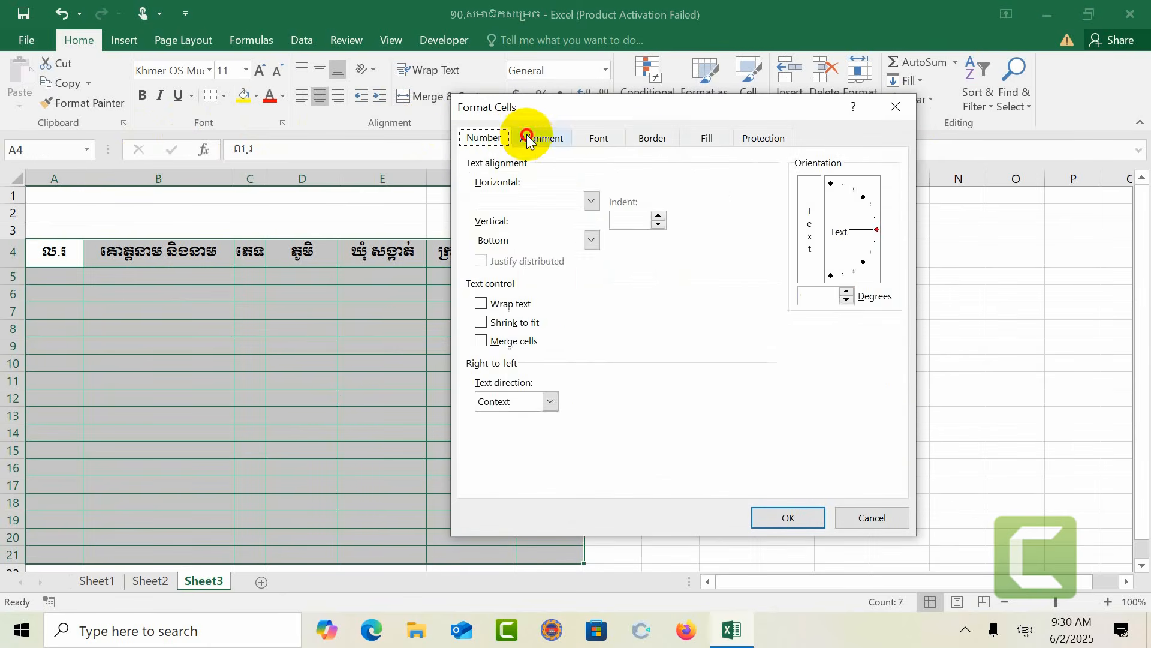
pyautogui.click(586, 137)
pyautogui.click(648, 142)
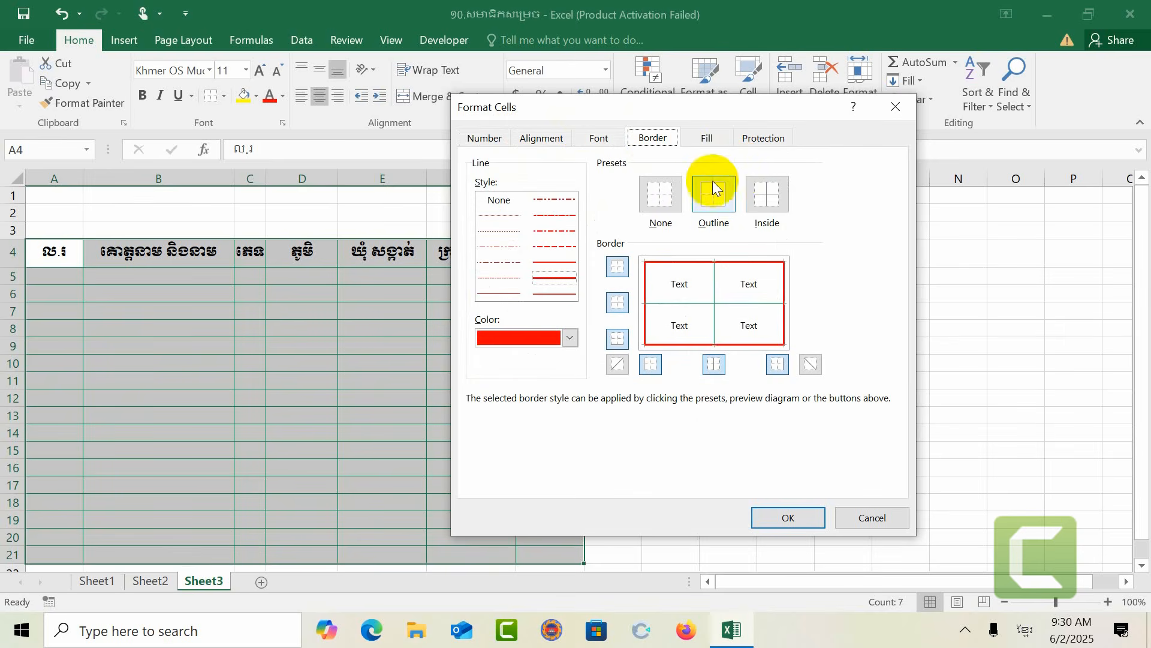
pyautogui.click(566, 294)
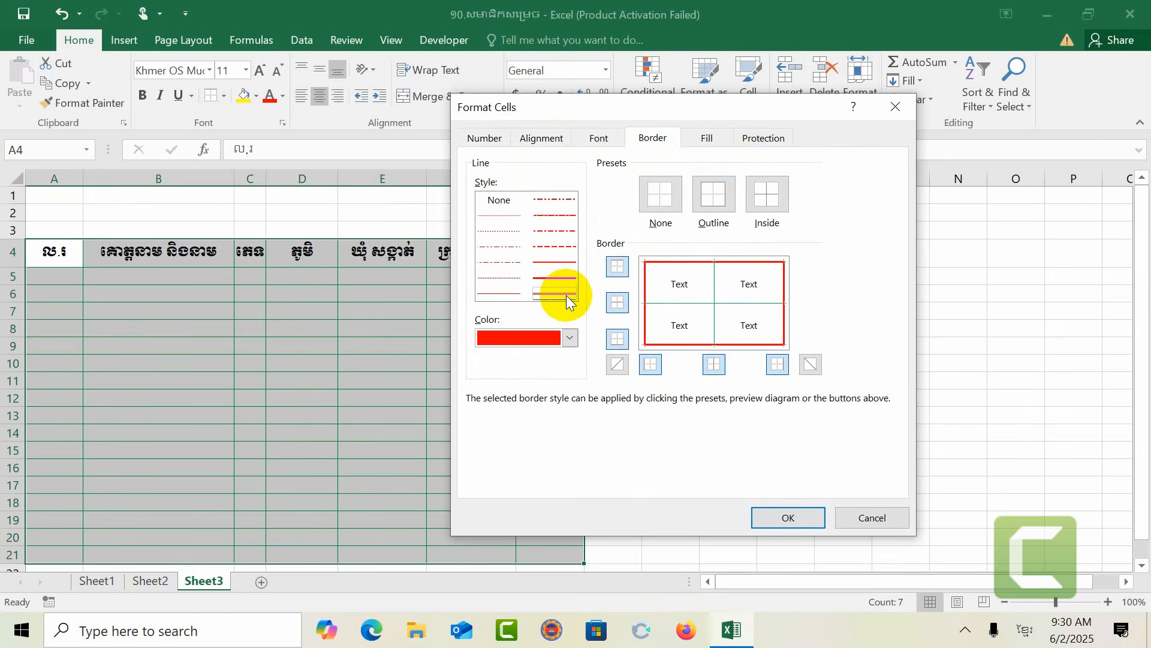
pyautogui.click(707, 212)
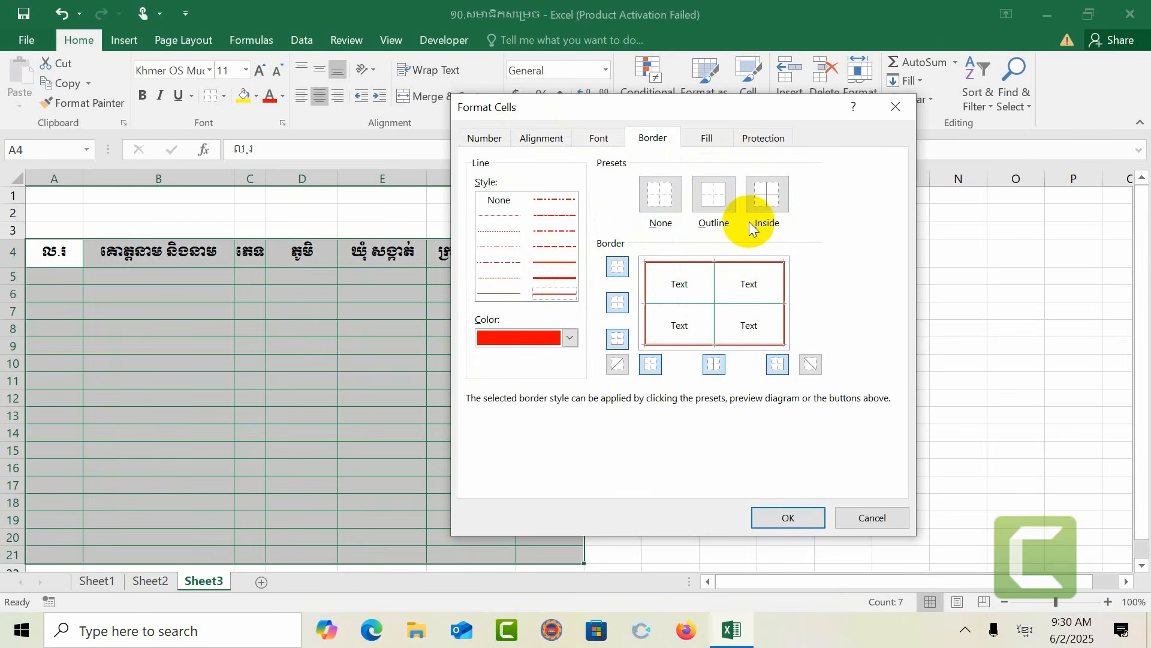
pyautogui.click(778, 519)
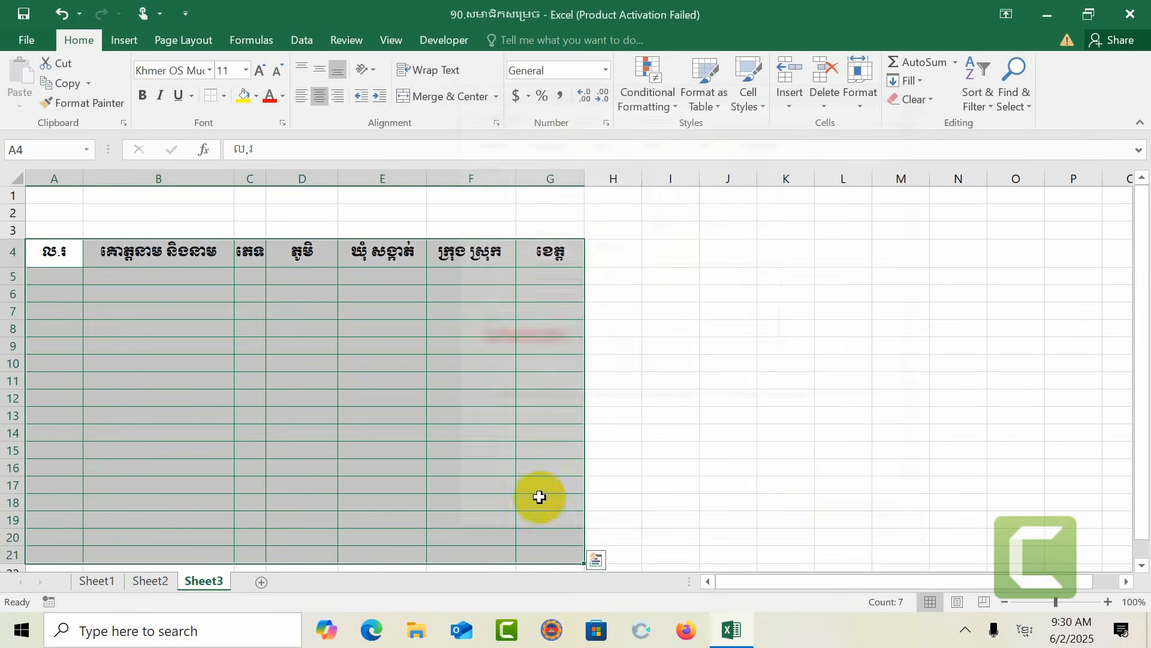
# Step: Reselect the table and open Format Cells from the Cells Format menu to browse its tabs
pyautogui.click(183, 379)
pyautogui.click(694, 365)
pyautogui.moveTo(57, 250); pyautogui.dragTo(532, 553)
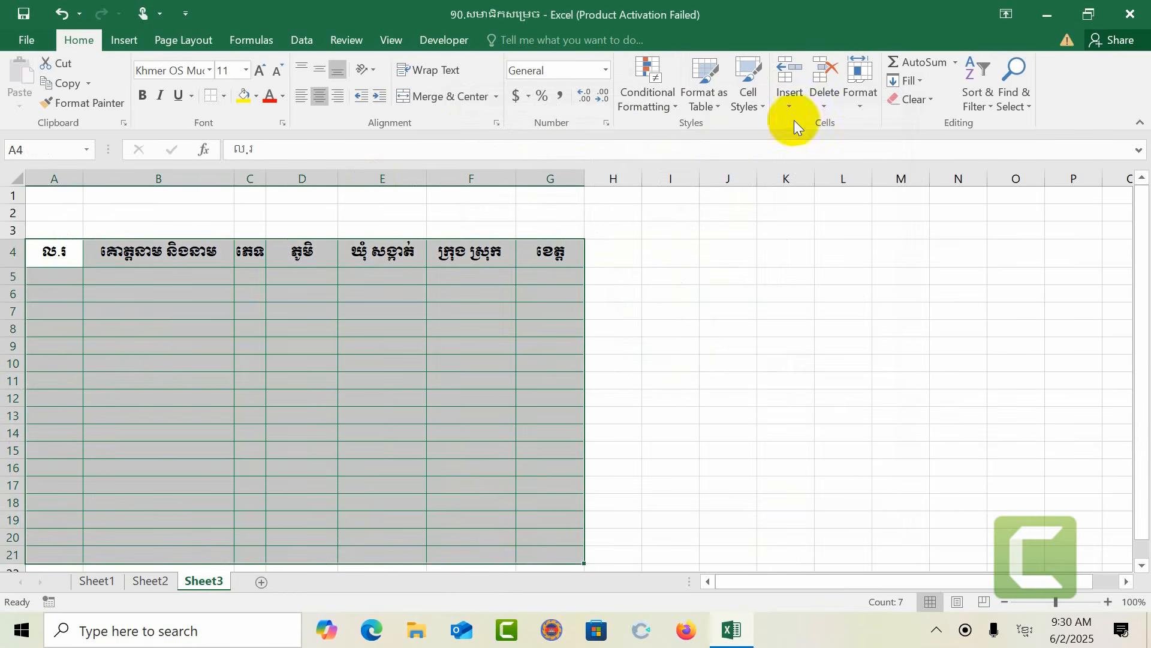
pyautogui.click(863, 106)
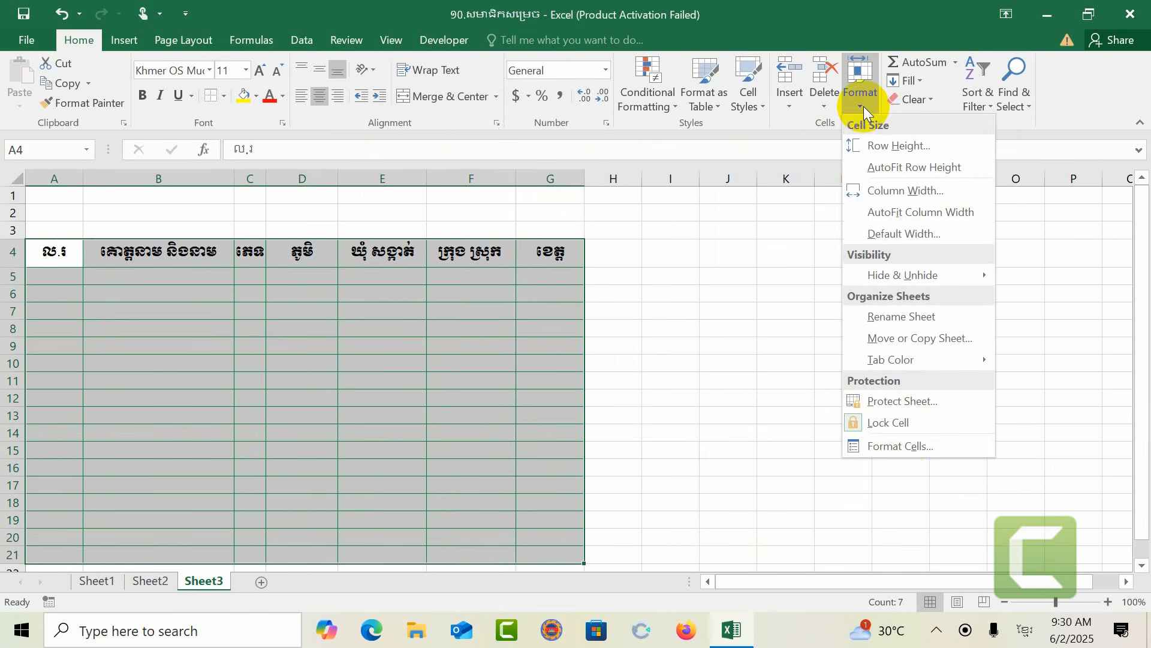
pyautogui.click(902, 450)
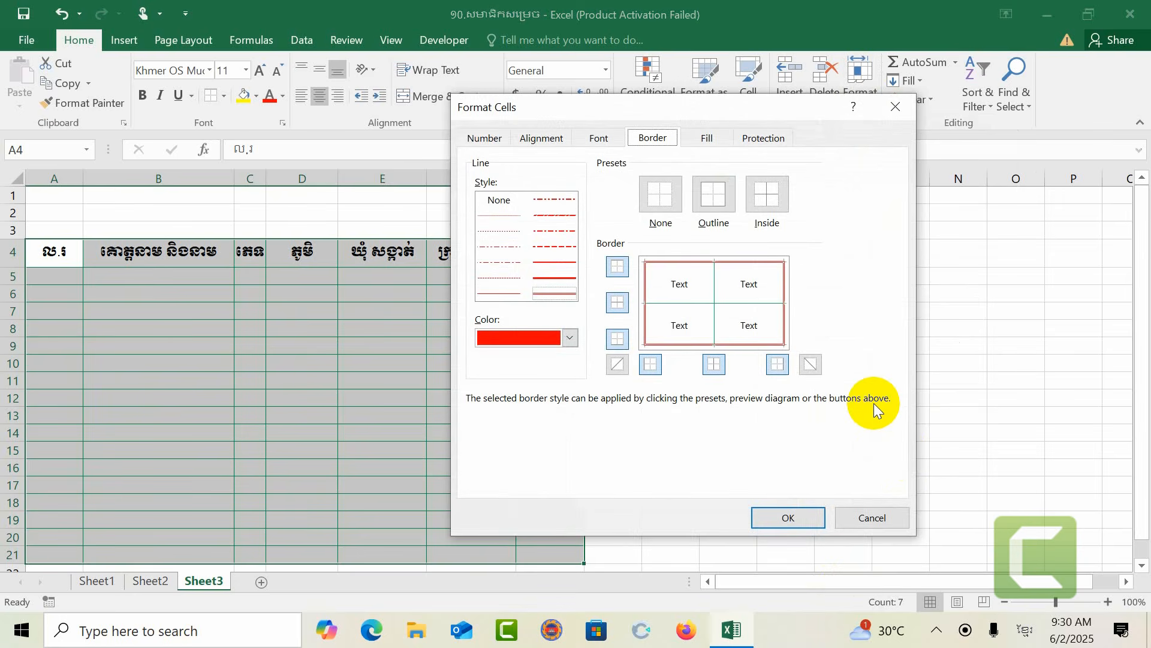
pyautogui.click(521, 138)
pyautogui.click(487, 138)
pyautogui.click(599, 138)
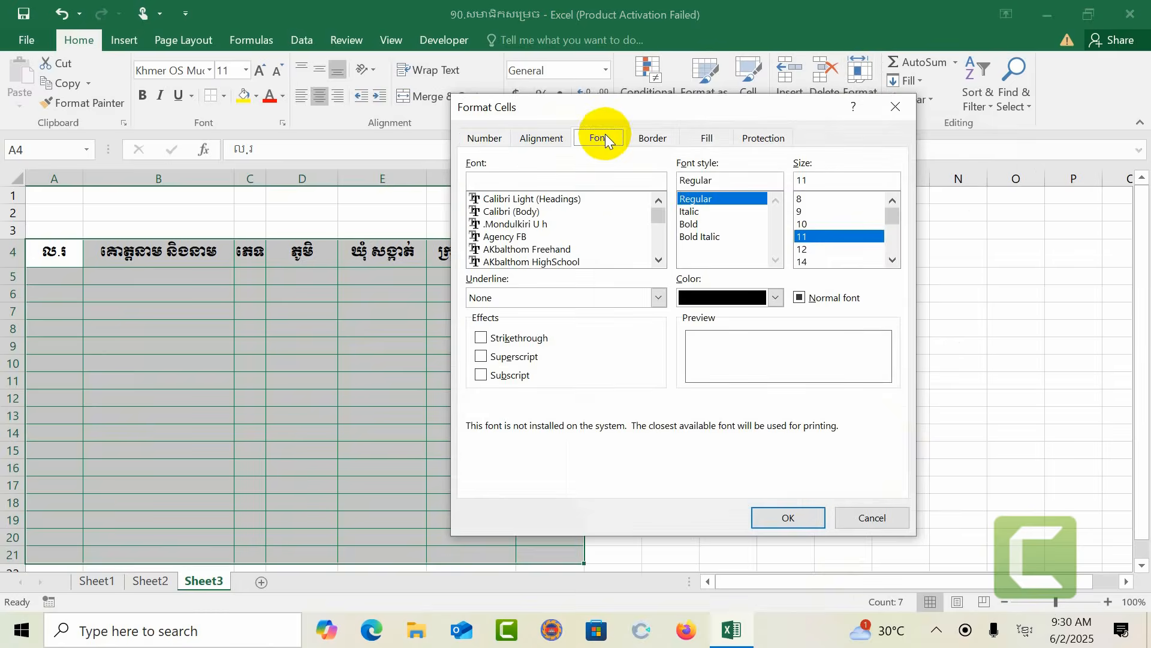
pyautogui.click(654, 138)
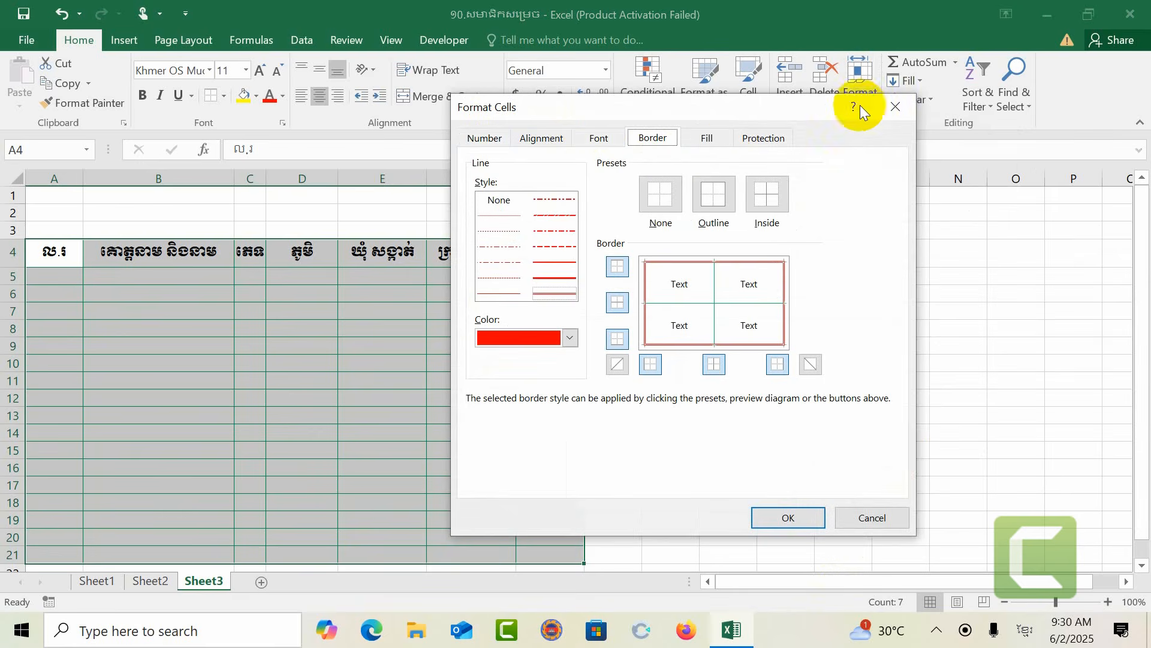
pyautogui.click(897, 106)
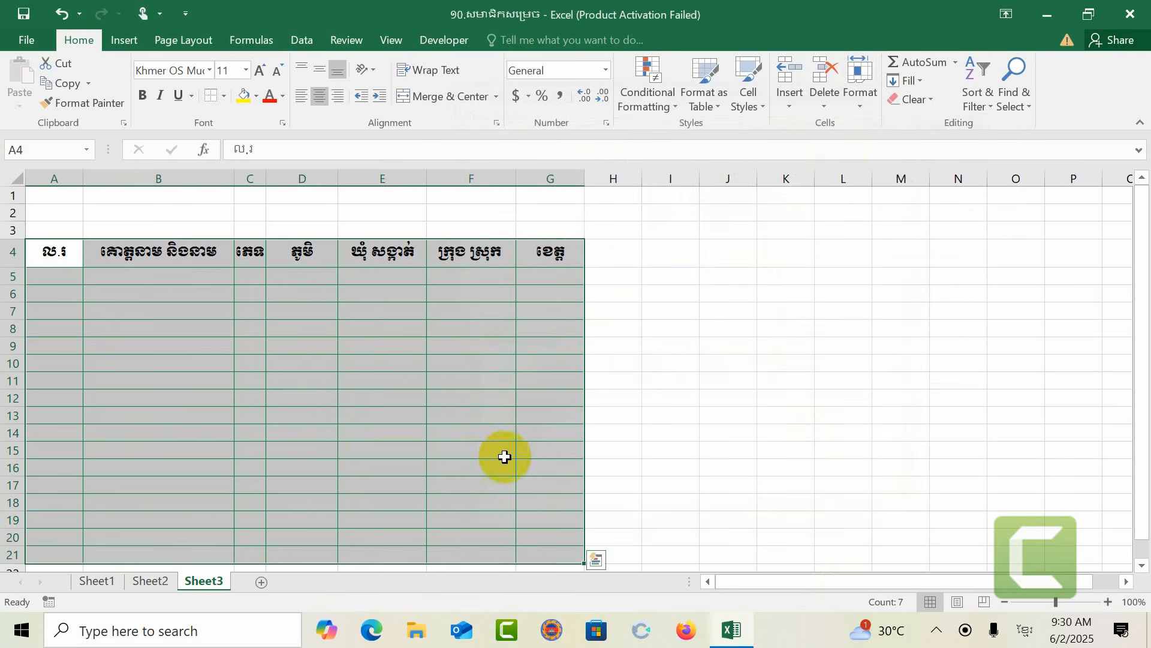
# Step: Open Format Cells from the cell context menu, move the dialog up, and browse its tabs
pyautogui.rightClick(386, 294)
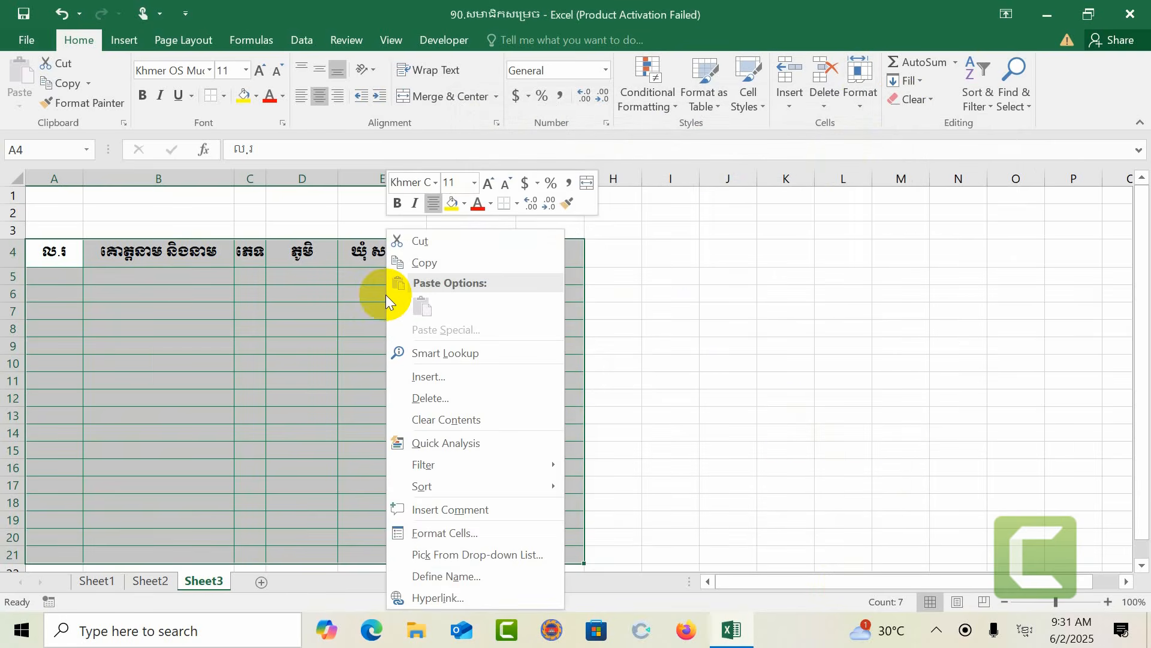
pyautogui.click(443, 533)
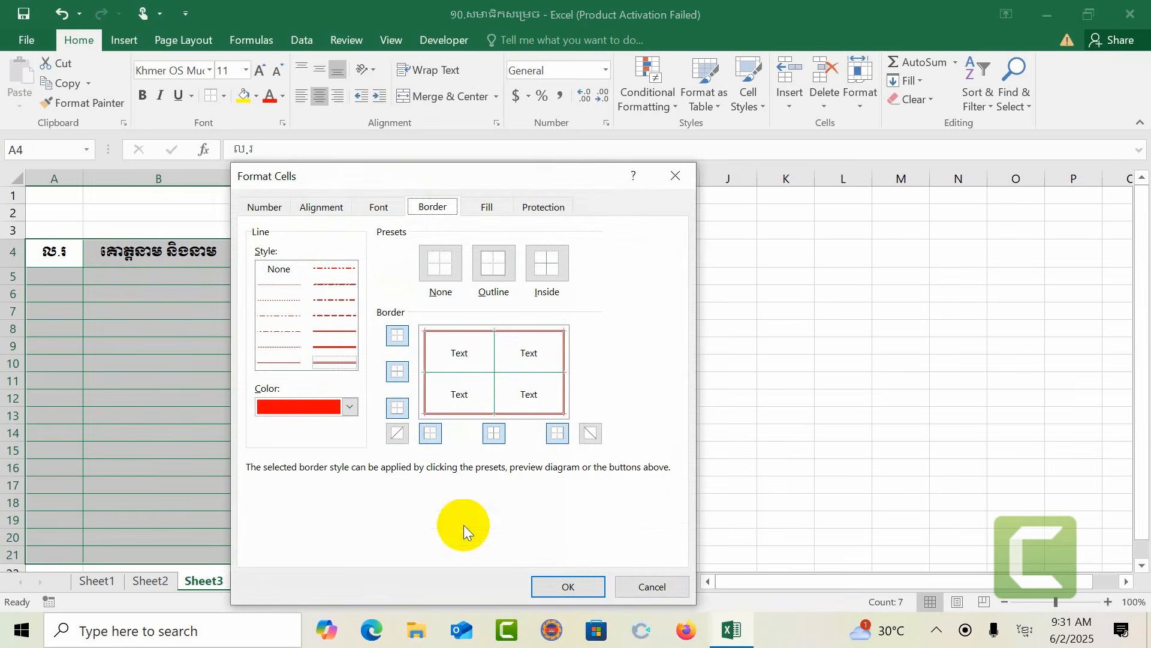
pyautogui.moveTo(501, 180); pyautogui.dragTo(511, 67)
pyautogui.click(574, 96)
pyautogui.click(448, 96)
pyautogui.click(293, 90)
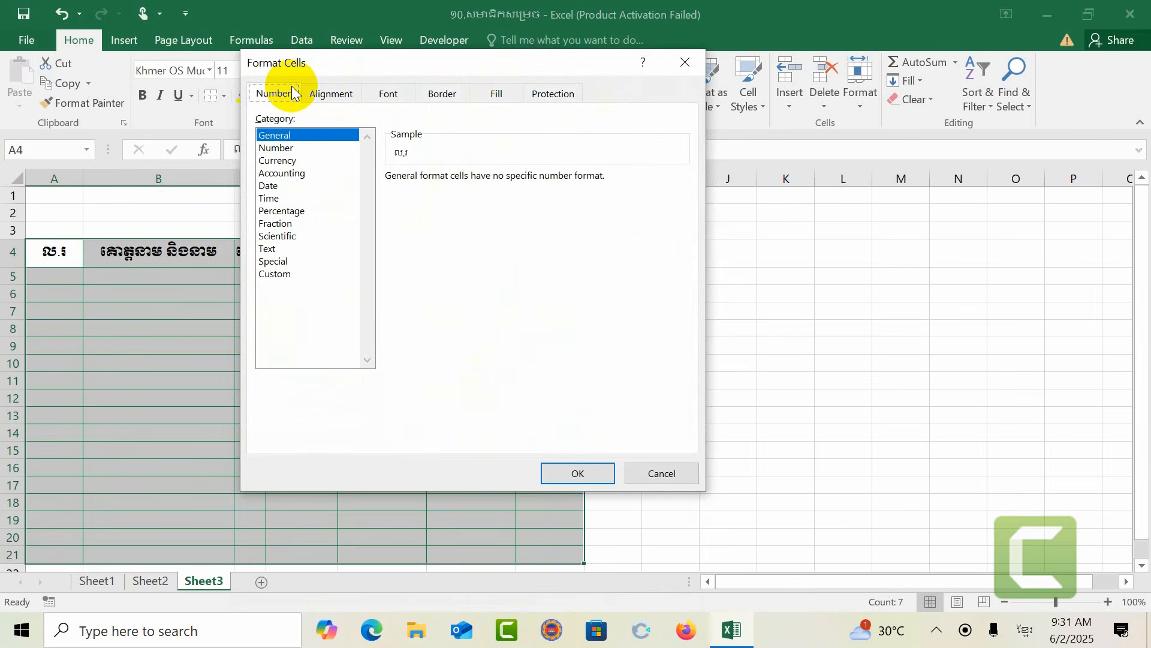
pyautogui.click(686, 63)
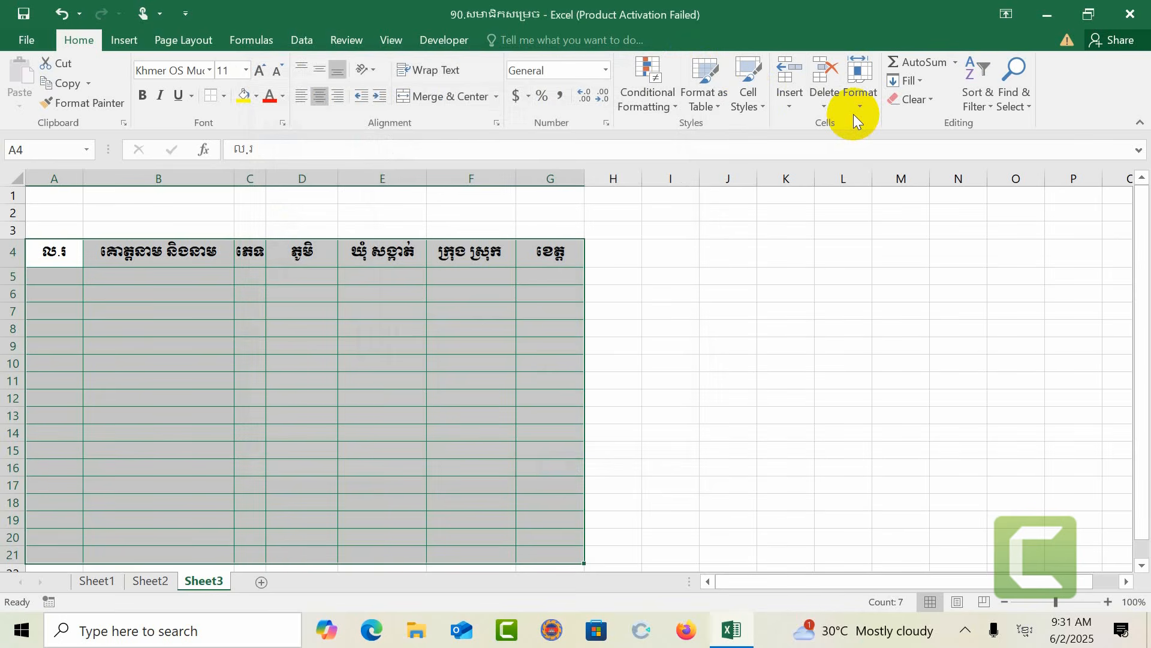
pyautogui.scroll(-2, 618, 334)
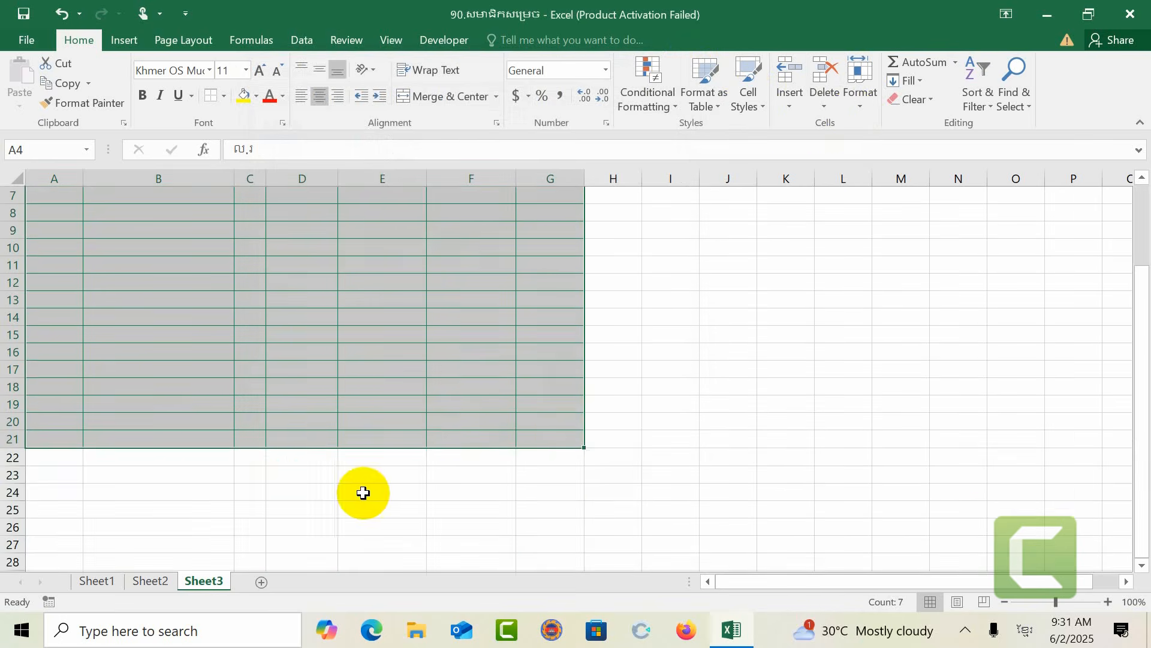
pyautogui.click(363, 493)
pyautogui.scroll(2, 92, 404)
pyautogui.click(130, 387)
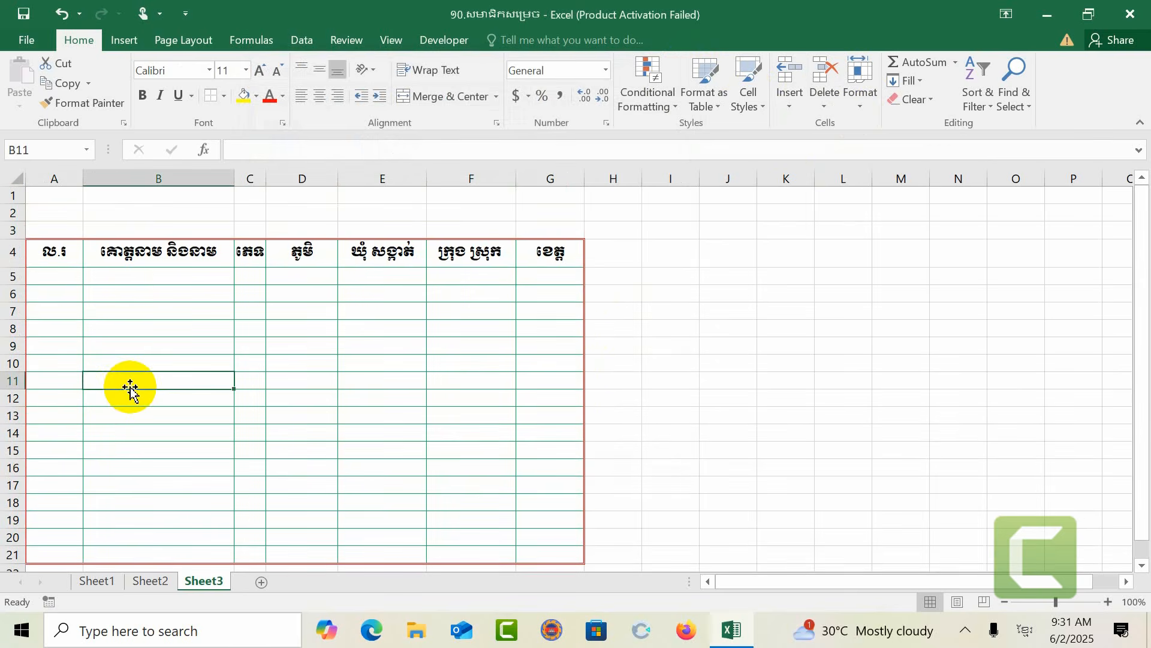
# Step: Select the table A4:G21 and remove all of its borders
pyautogui.click(14, 276)
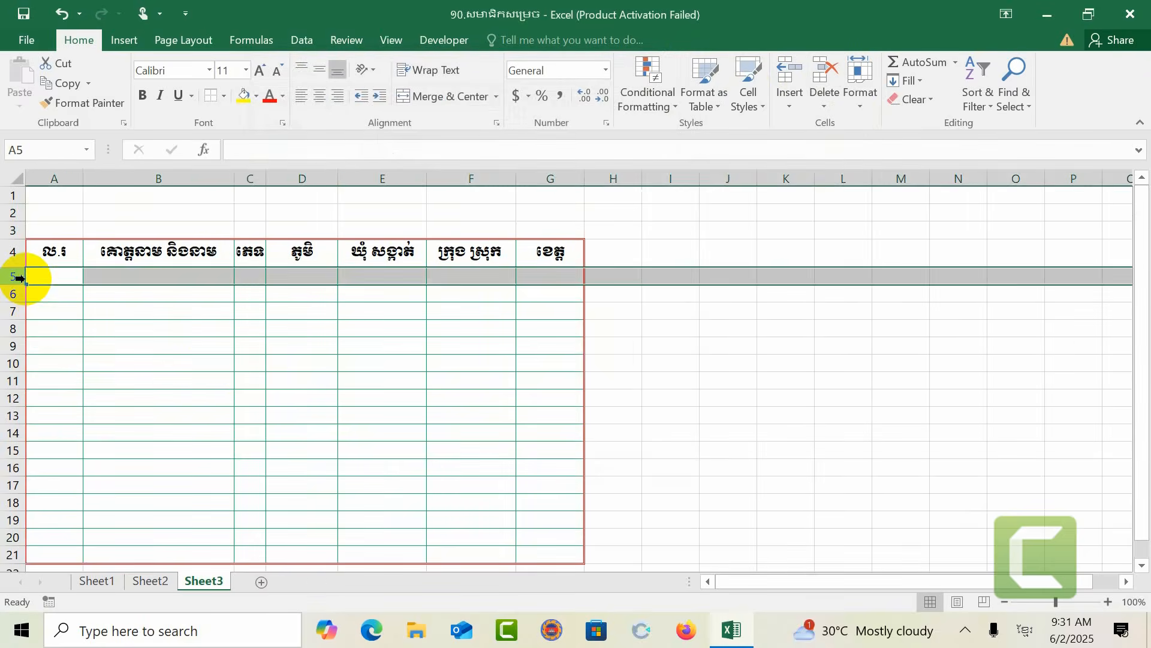
pyautogui.click(211, 362)
pyautogui.moveTo(45, 251); pyautogui.dragTo(540, 553)
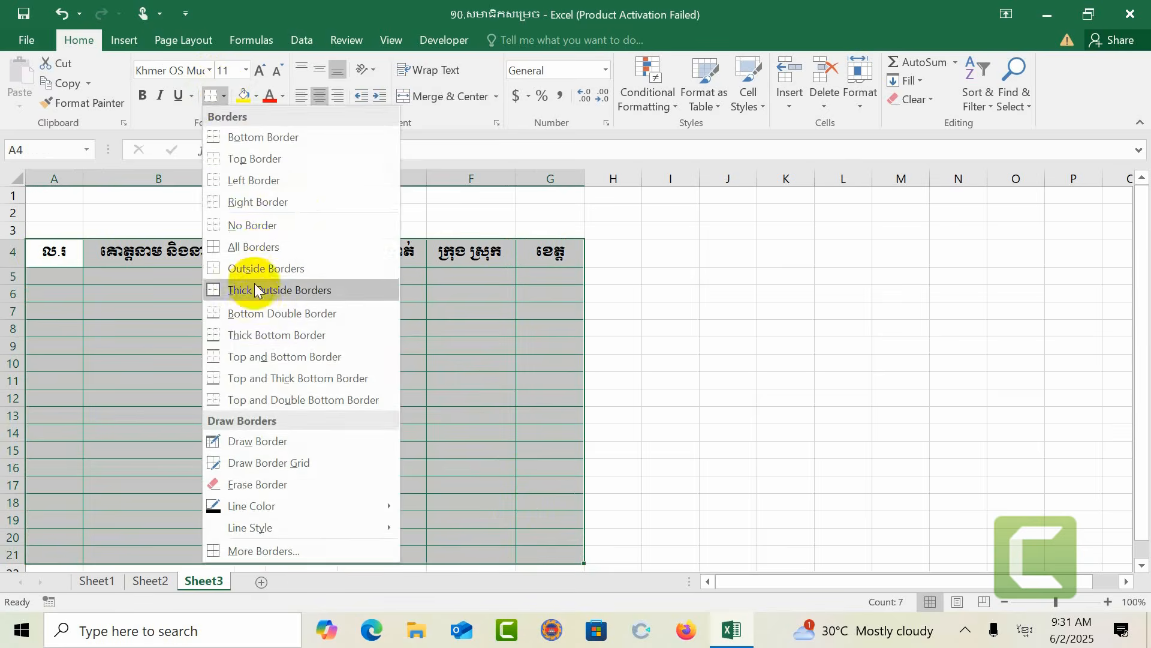
pyautogui.click(252, 225)
pyautogui.click(675, 341)
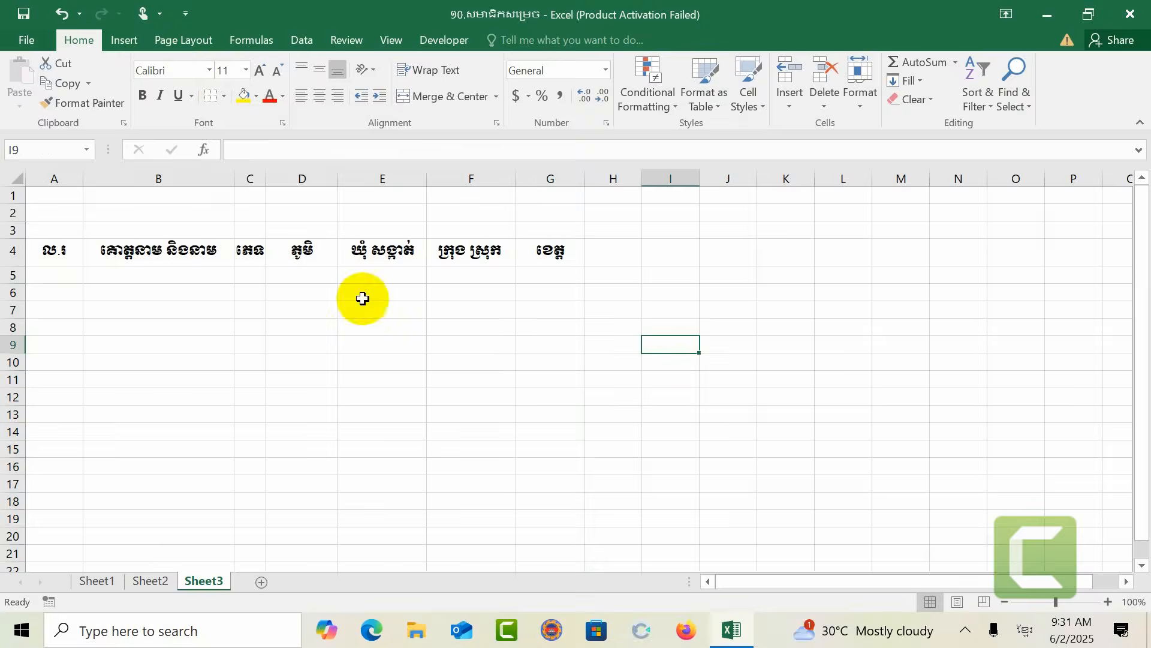
# Step: Give the header row A4:G4 a thick red outline border through Format Cells
pyautogui.moveTo(44, 252); pyautogui.dragTo(528, 255)
pyautogui.click(224, 95)
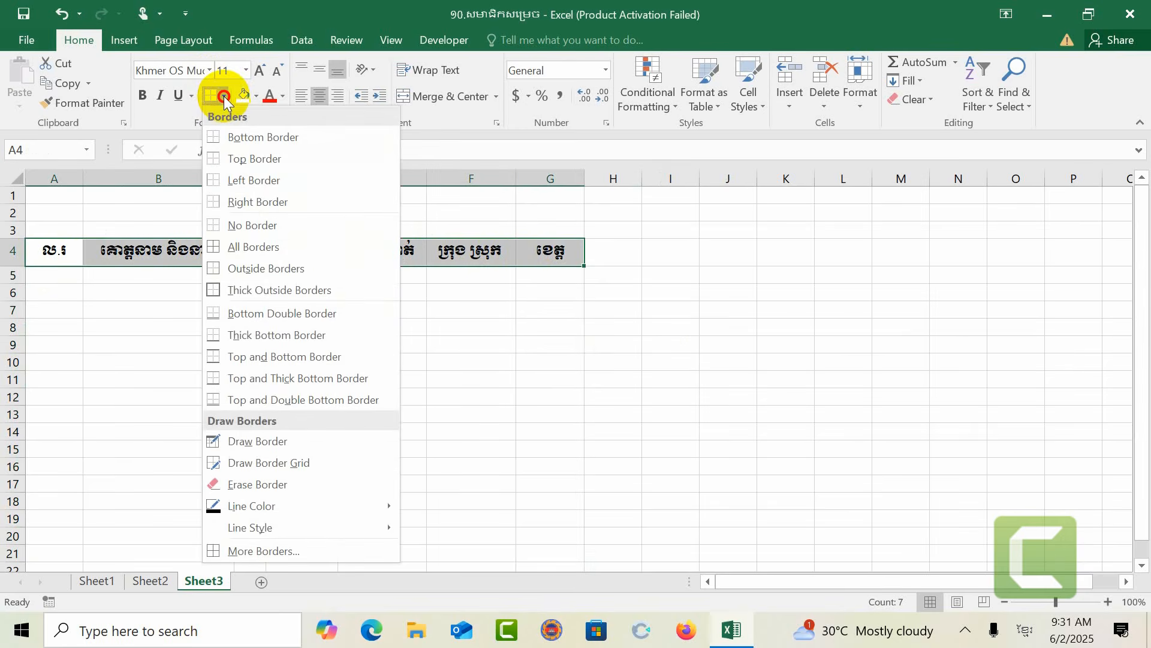
pyautogui.click(606, 120)
pyautogui.click(654, 142)
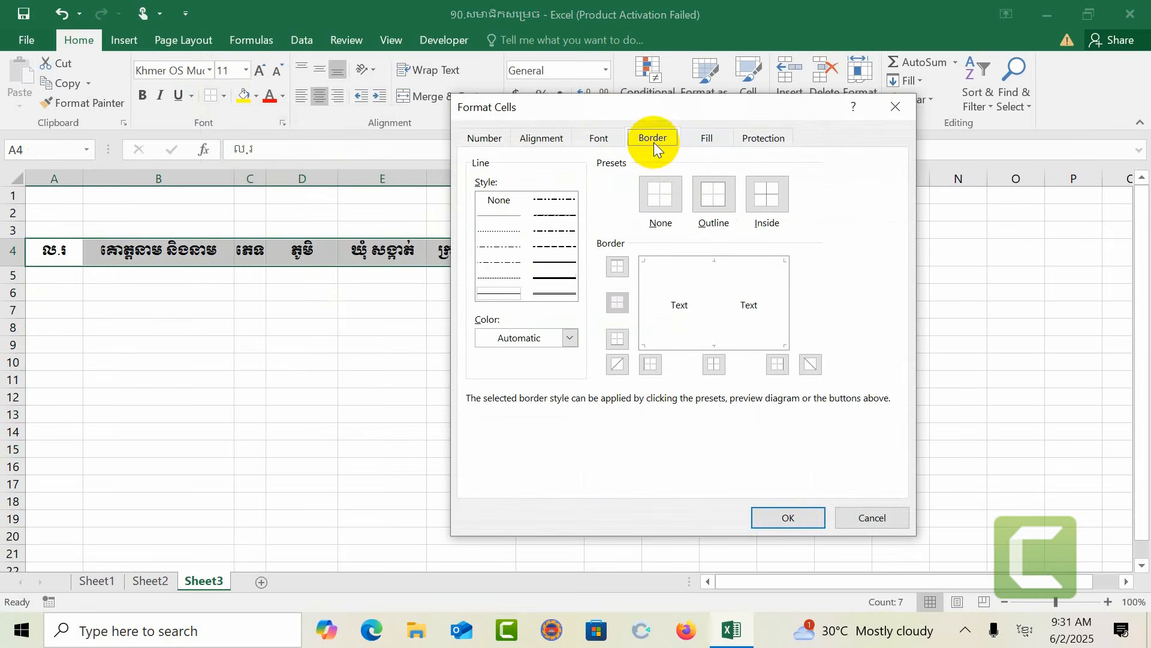
pyautogui.click(551, 277)
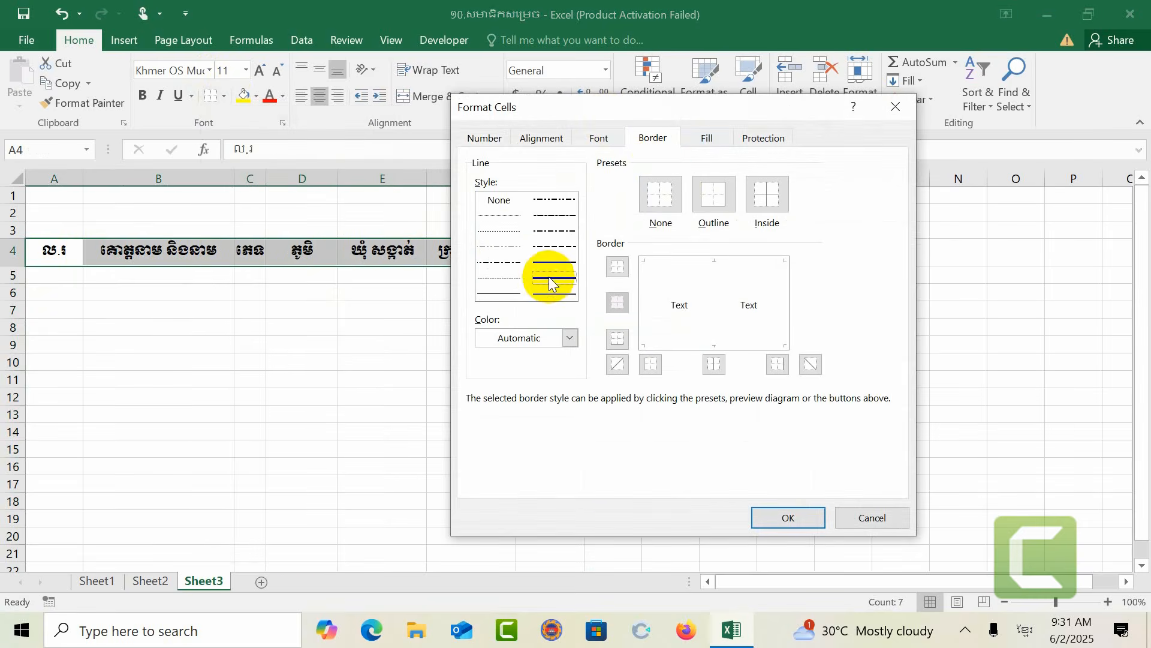
pyautogui.click(560, 337)
pyautogui.click(498, 487)
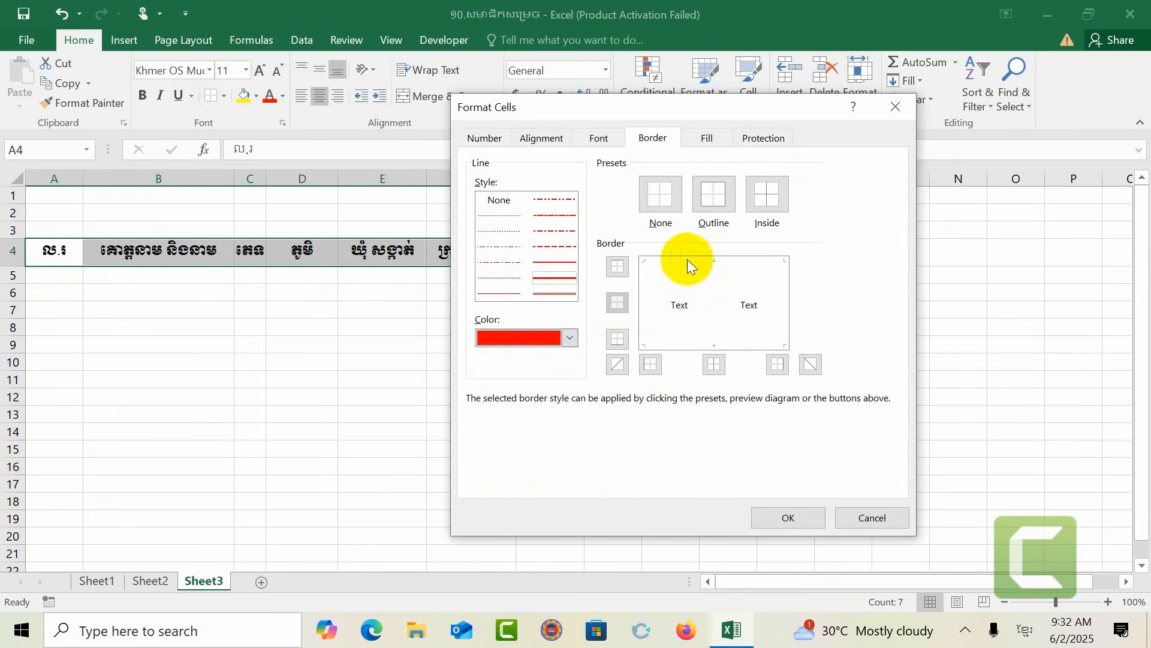
pyautogui.click(713, 194)
pyautogui.click(785, 515)
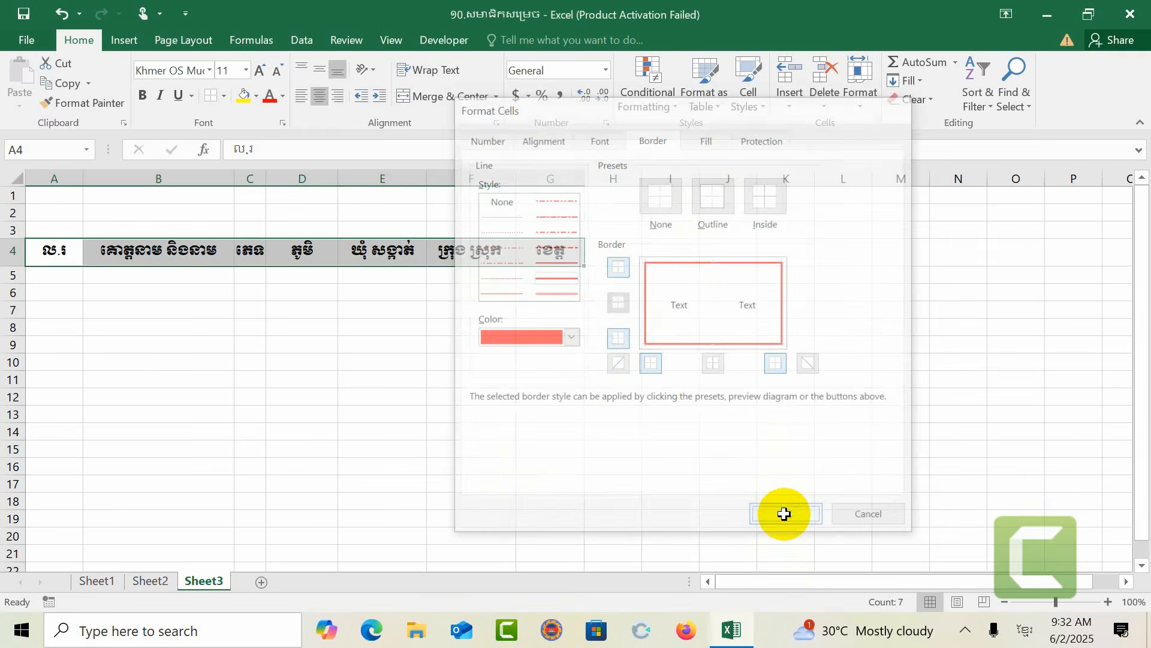
# Step: Add red inside vertical borders between the header cells through Format Cells
pyautogui.click(609, 124)
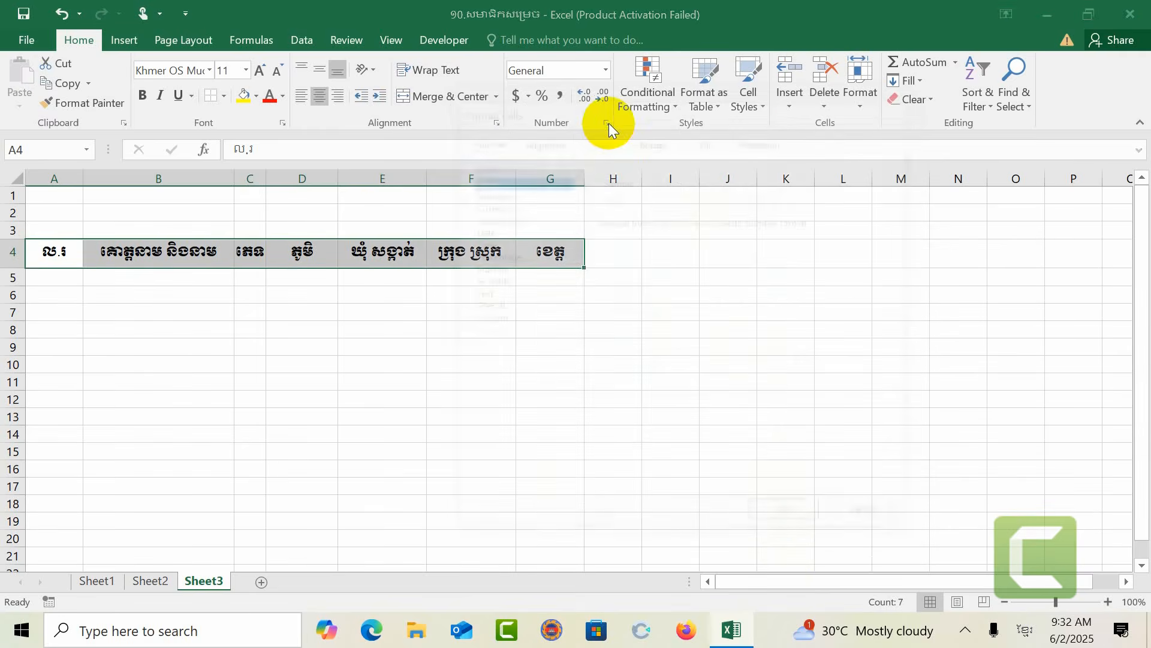
pyautogui.click(653, 137)
pyautogui.click(778, 366)
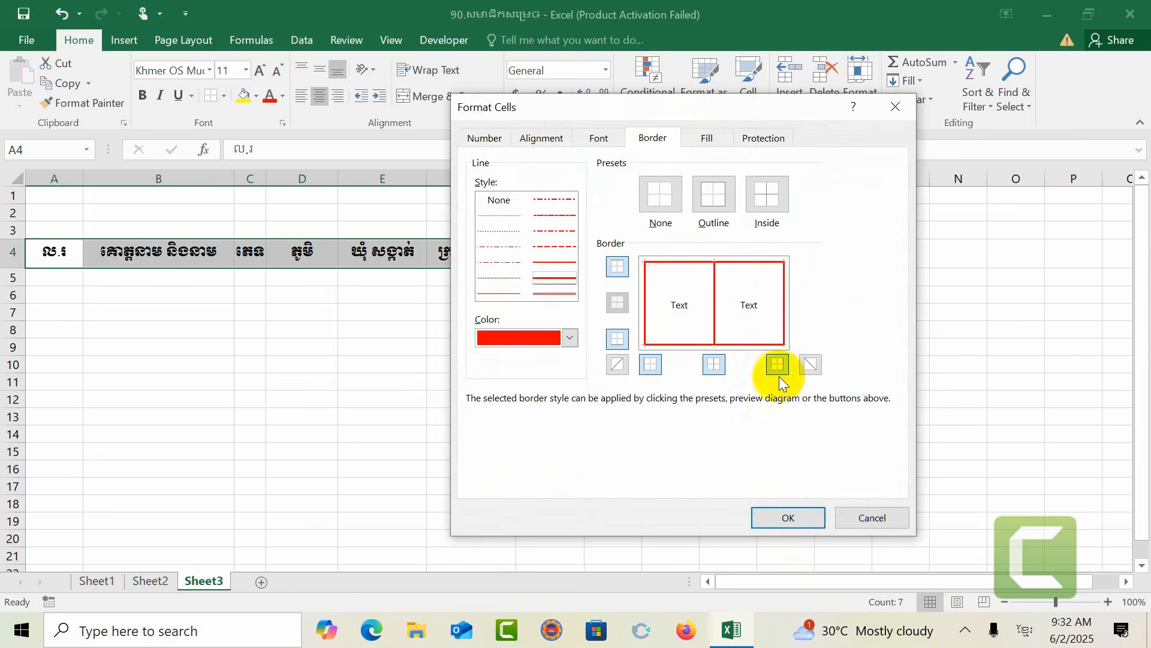
pyautogui.click(789, 517)
pyautogui.click(945, 383)
pyautogui.click(376, 385)
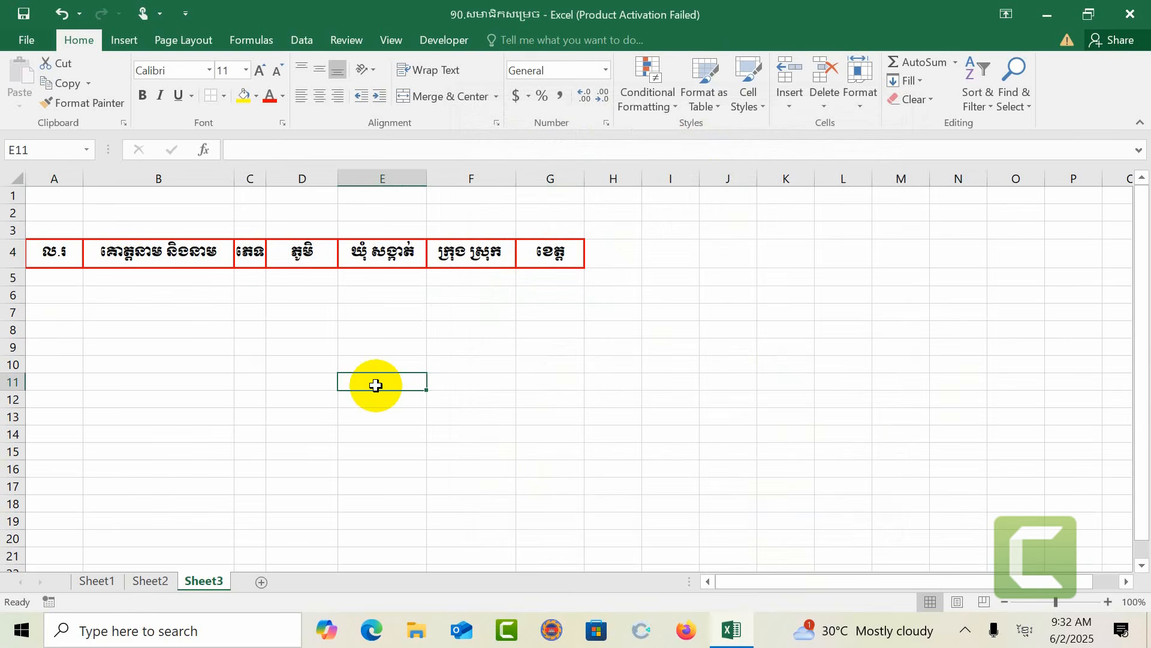
# Step: Select A5:G21 and start a new conditional formatting rule that uses a formula to choose cells
pyautogui.click(41, 271)
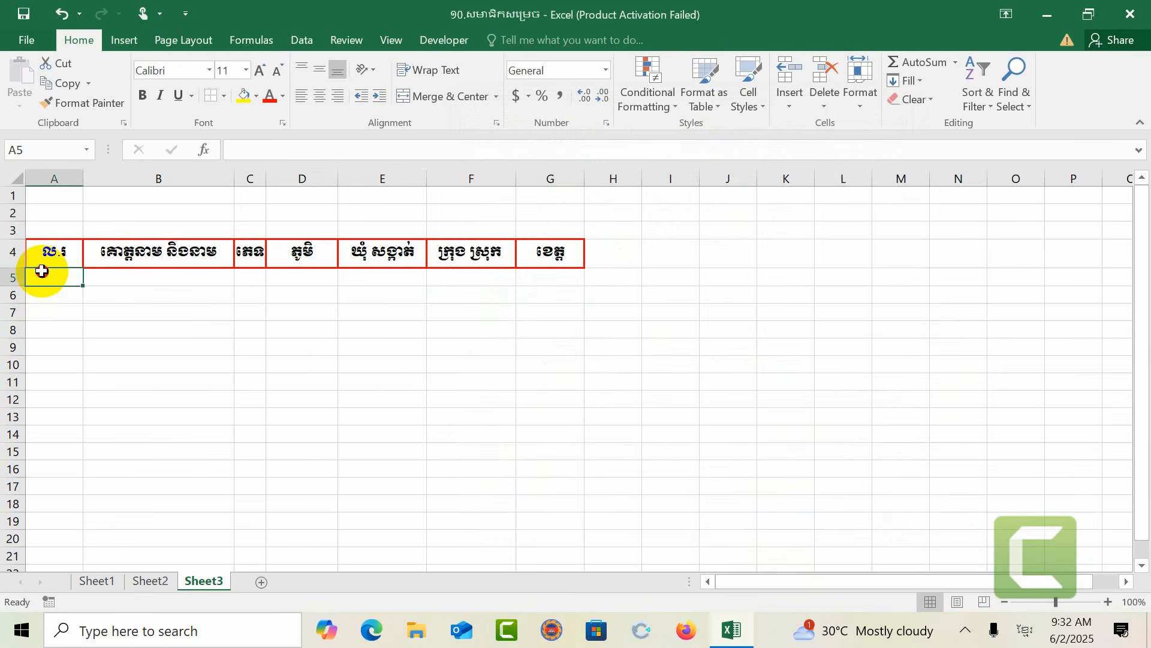
pyautogui.moveTo(46, 268)
pyautogui.mouseDown()
pyautogui.moveTo(559, 304)
pyautogui.moveTo(565, 604)
pyautogui.moveTo(570, 542)
pyautogui.mouseUp()
pyautogui.scroll(3, 745, 453)
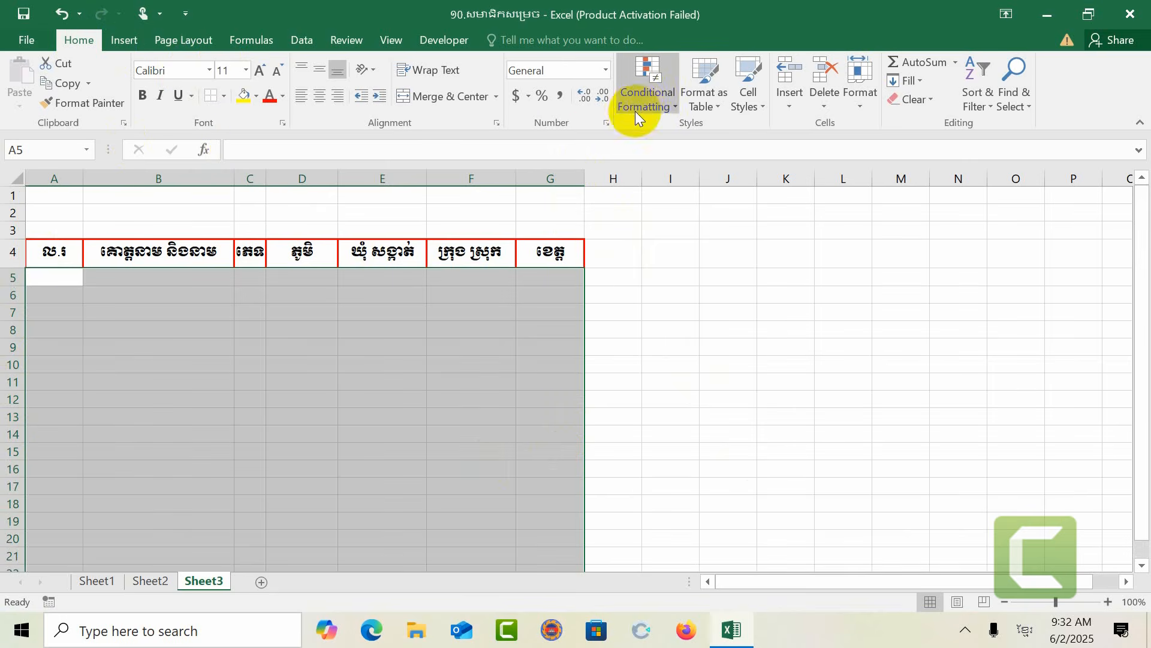
pyautogui.click(679, 107)
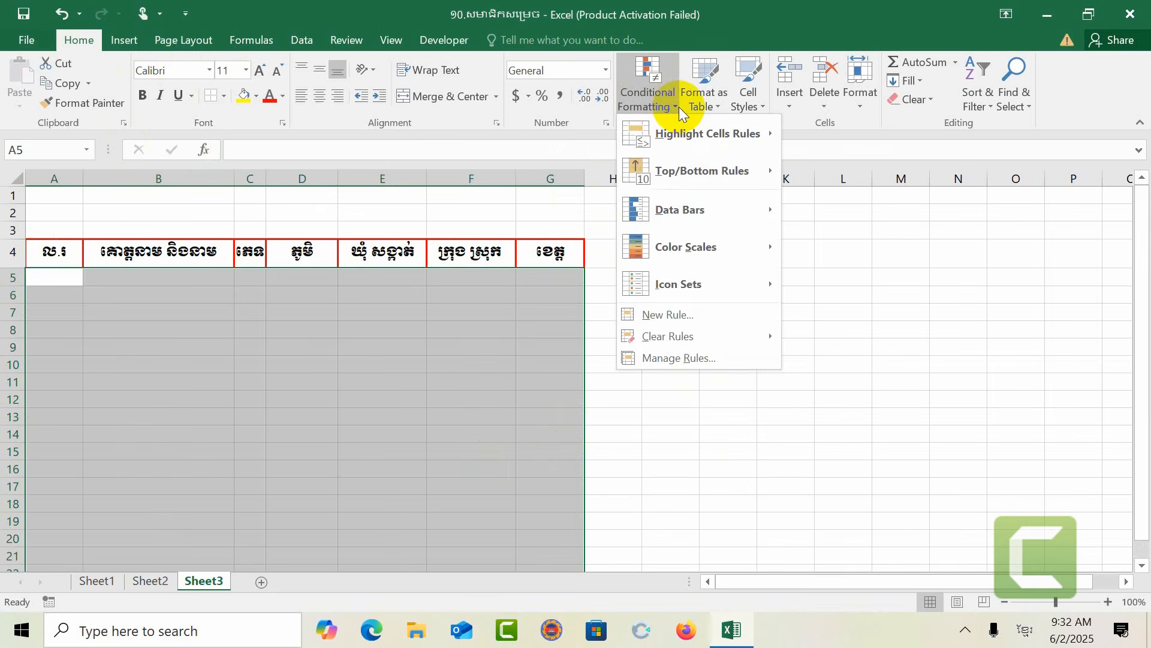
pyautogui.click(721, 316)
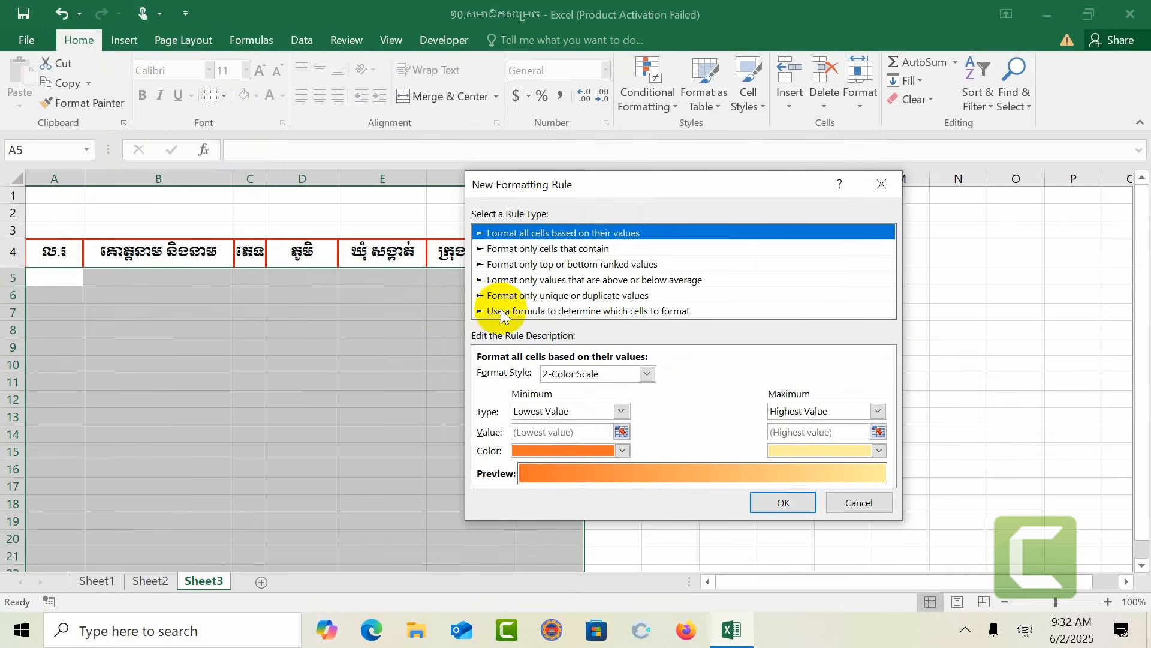
pyautogui.click(614, 310)
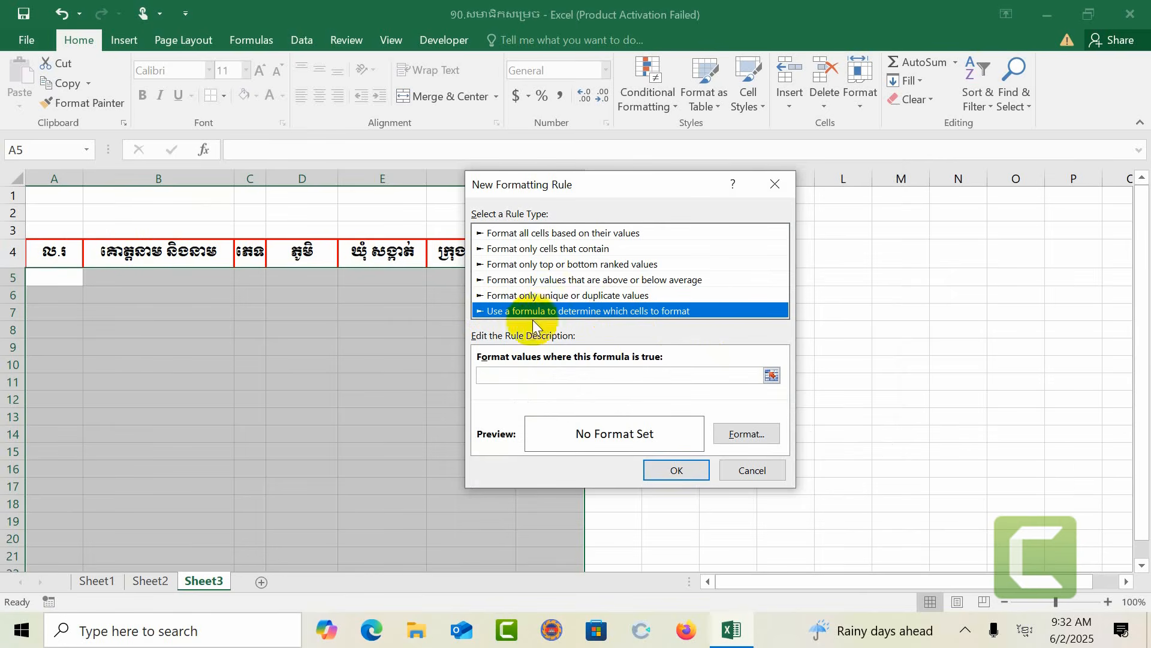
# Step: Enter the rule formula =$B5<>"" referencing cell B5 with a column-only absolute reference
pyautogui.click(771, 376)
pyautogui.click(199, 282)
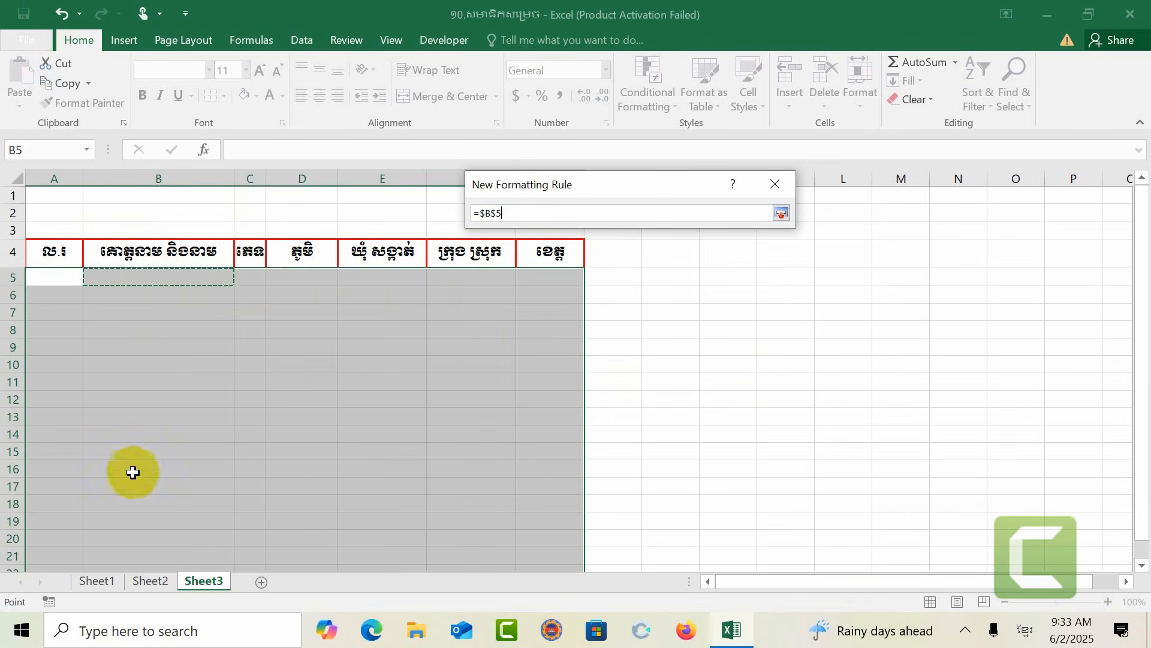
pyautogui.click(496, 214)
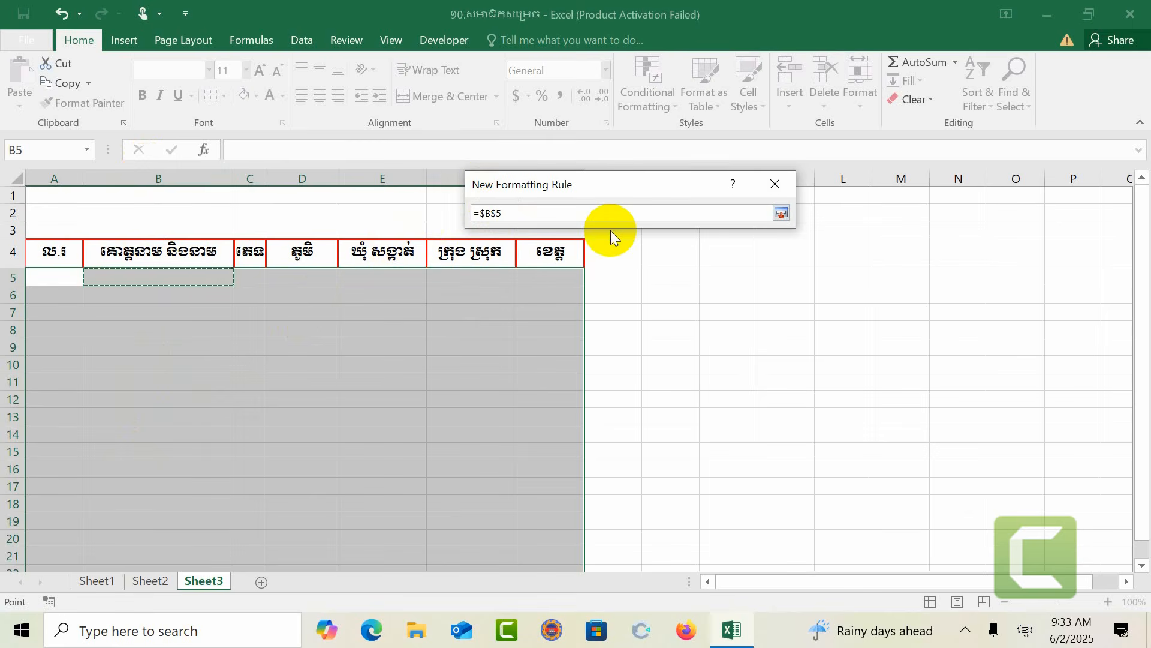
pyautogui.press('BackSpace')
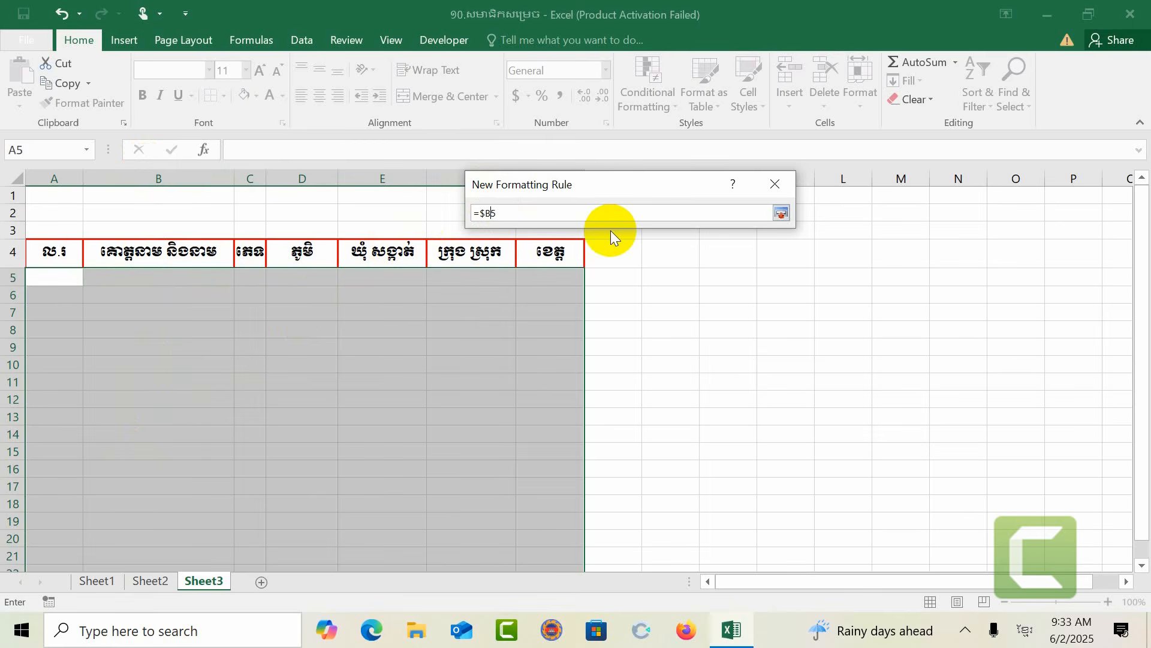
pyautogui.click(581, 217)
pyautogui.write('ុ០៖')
pyautogui.press('BackSpace')
pyautogui.press('BackSpace')
pyautogui.press('BackSpace')
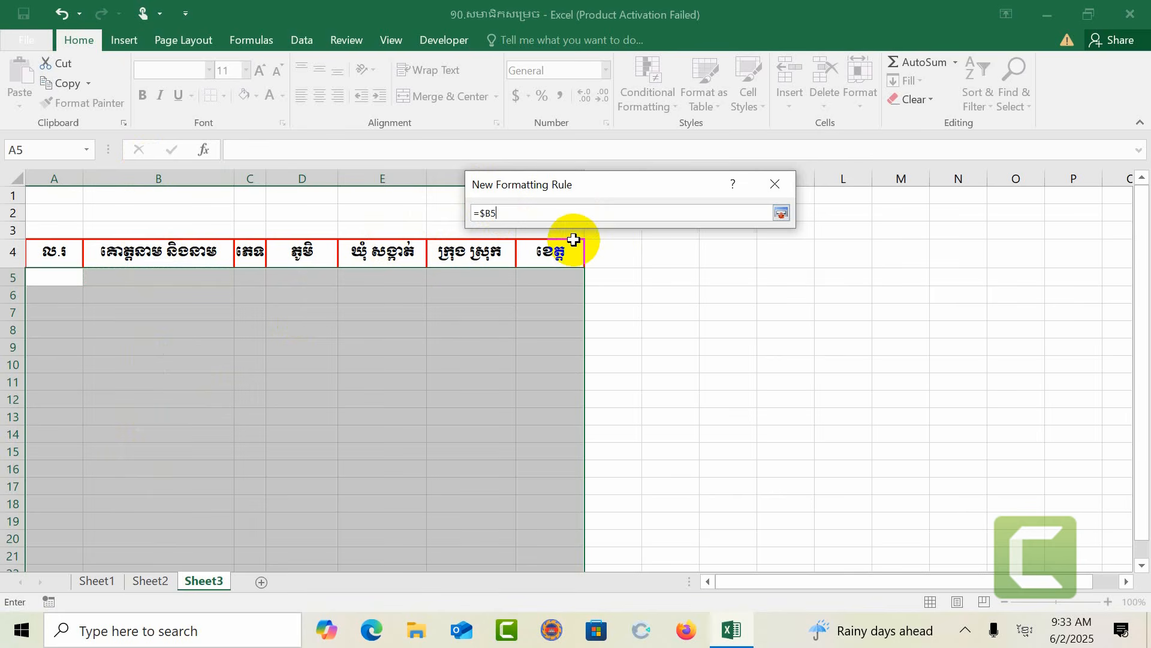
pyautogui.hotkey('alt', 'shift')
pyautogui.write('<>"')
pyautogui.click(780, 214)
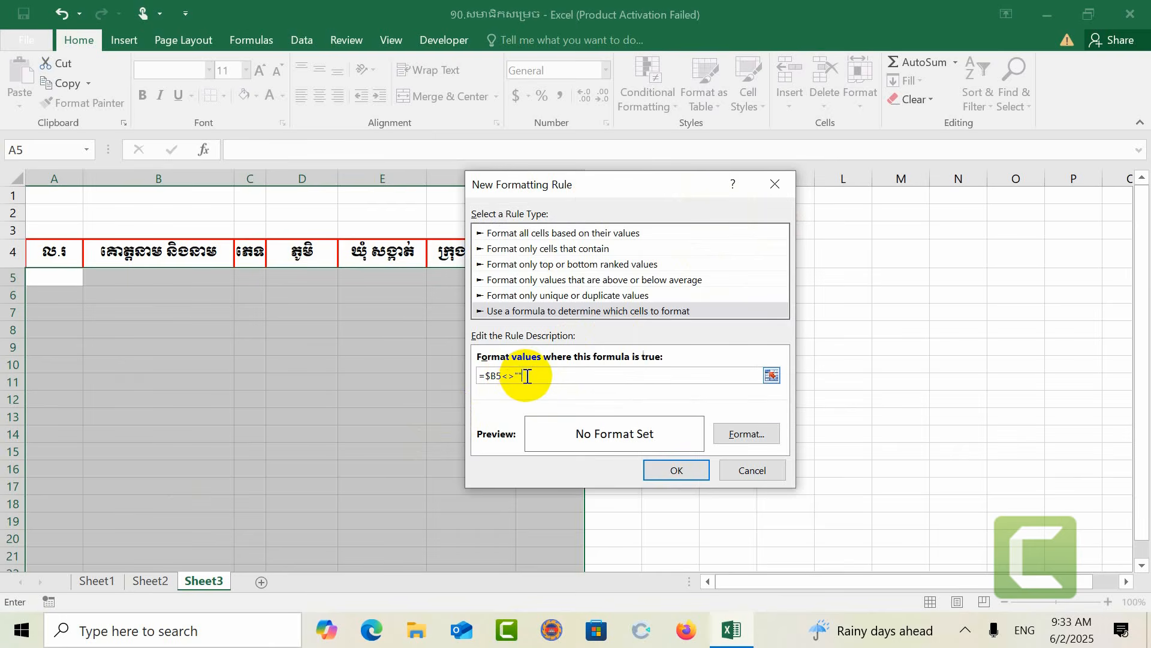
# Step: Set the rule's format to a green outline border and apply the conditional formatting rule
pyautogui.click(729, 434)
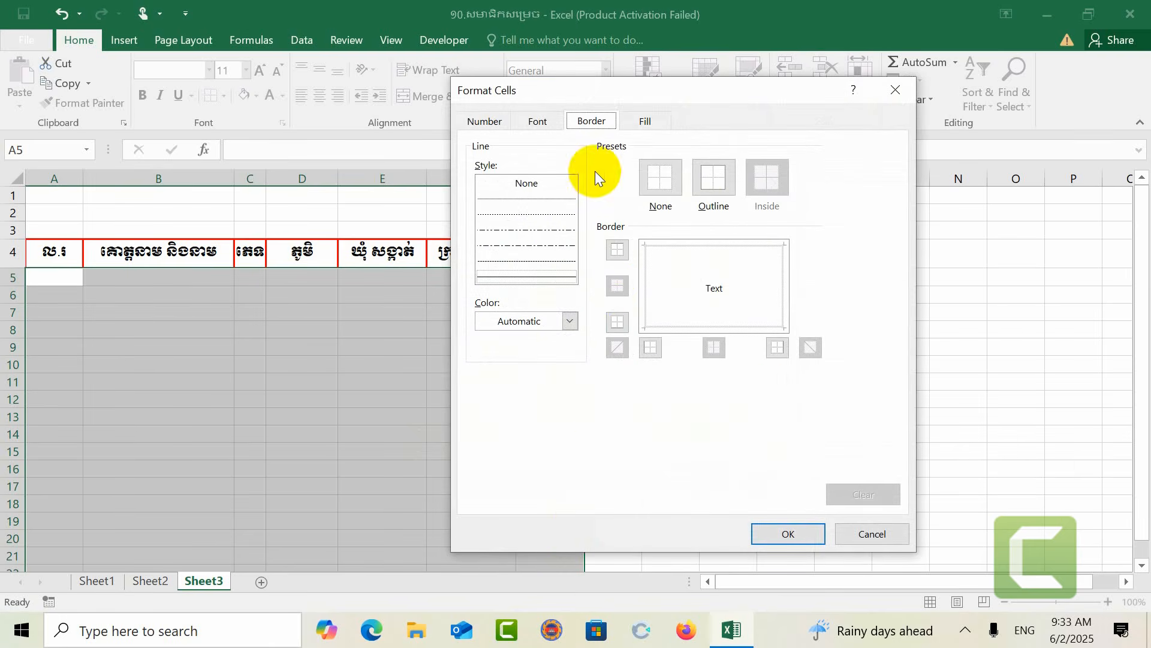
pyautogui.click(570, 321)
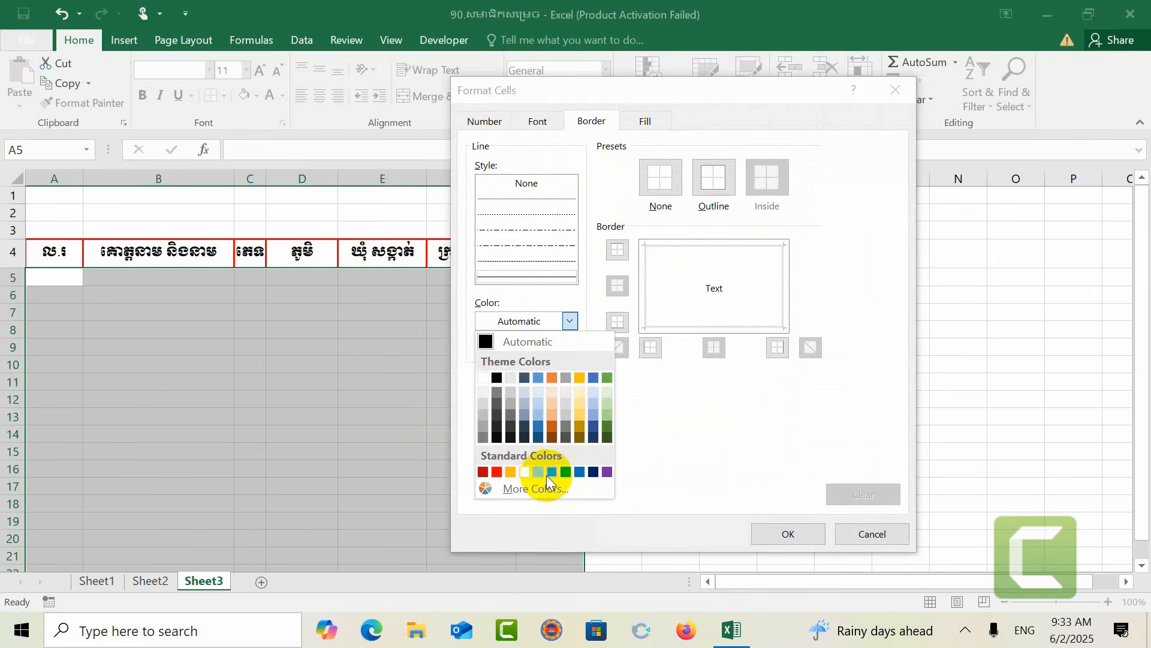
pyautogui.click(566, 472)
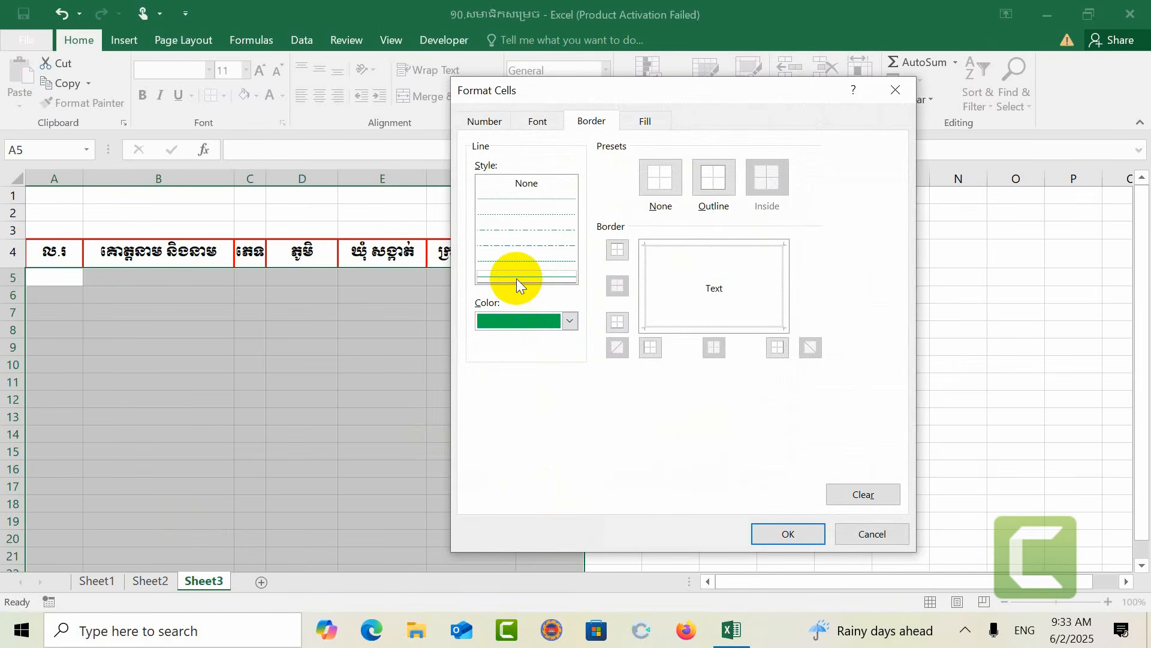
pyautogui.click(715, 178)
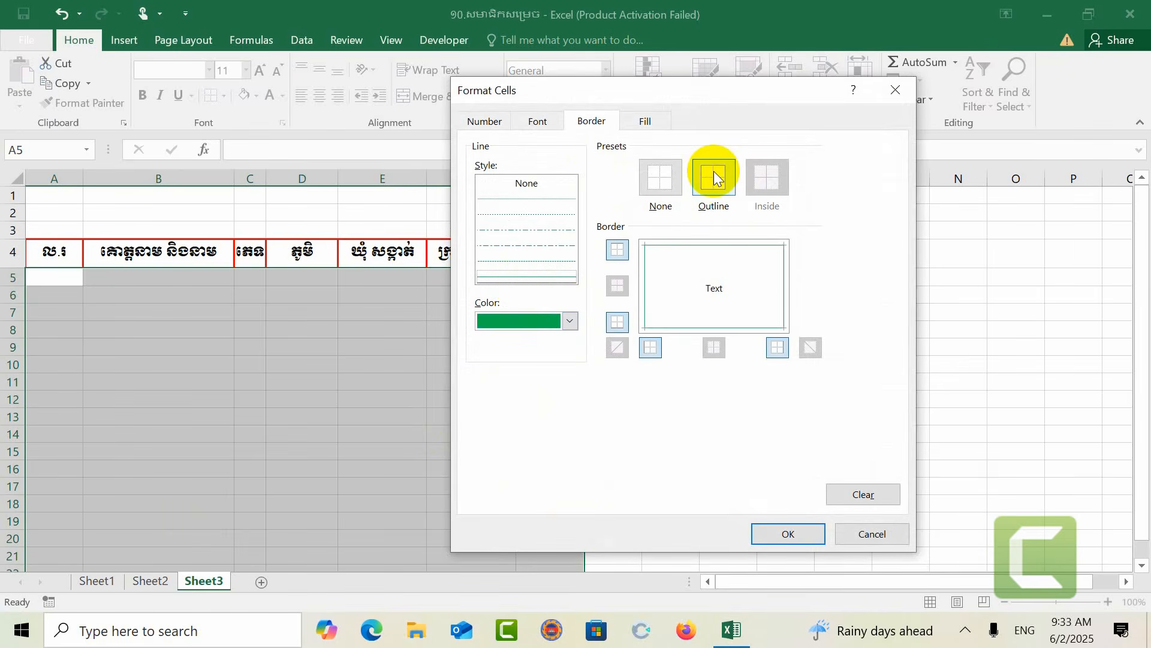
pyautogui.click(783, 535)
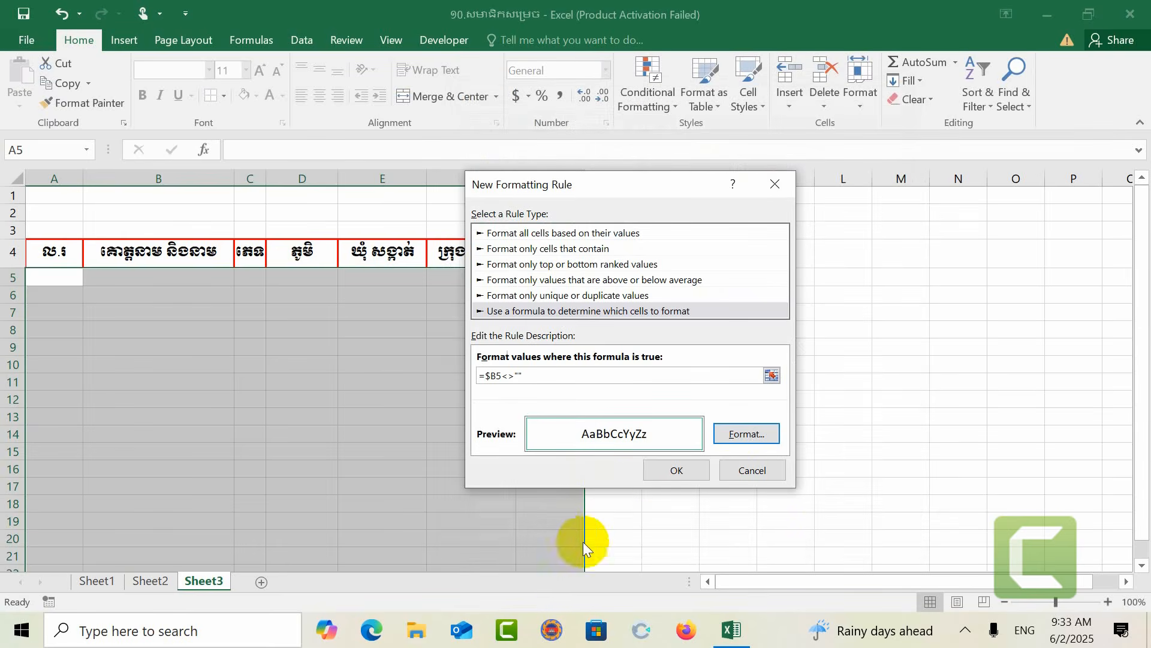
pyautogui.click(677, 472)
pyautogui.click(510, 415)
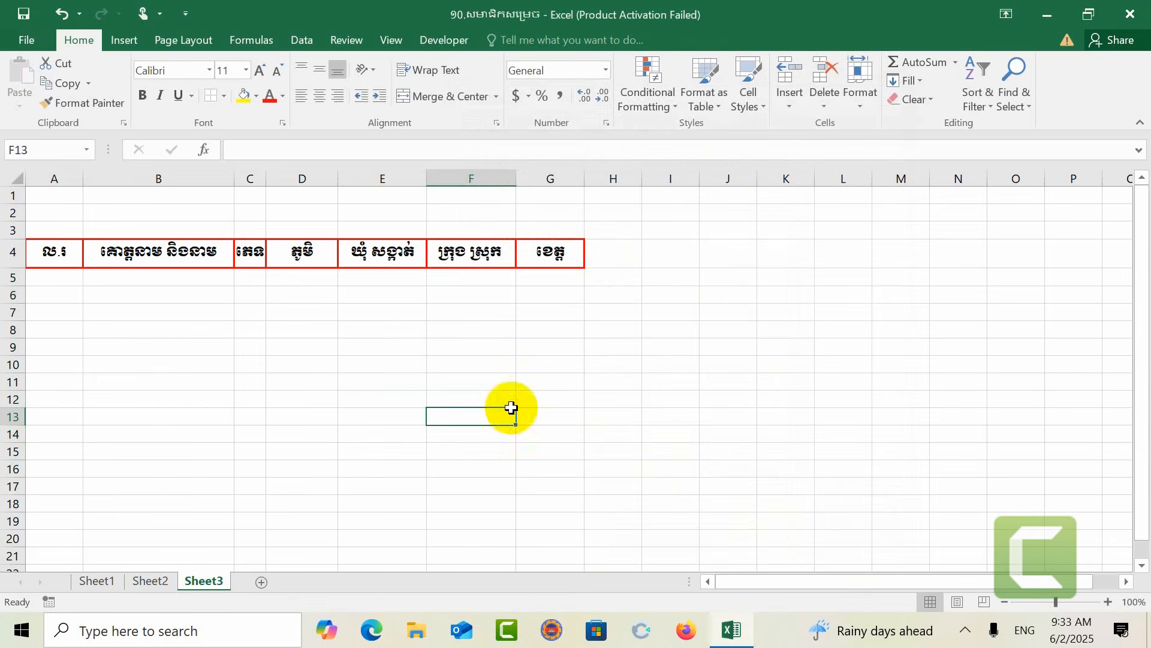
# Step: Enter sample text d, d, afwedf and fsdggfs in cells B5 to B8
pyautogui.click(203, 281)
pyautogui.write('d')
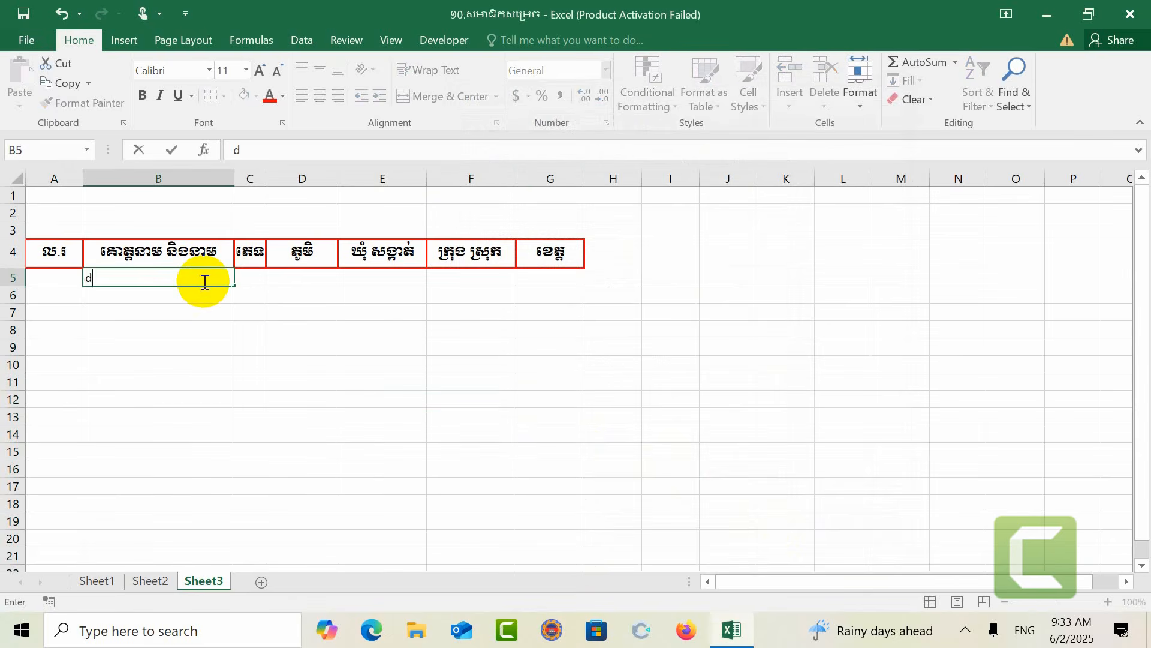
pyautogui.click(210, 329)
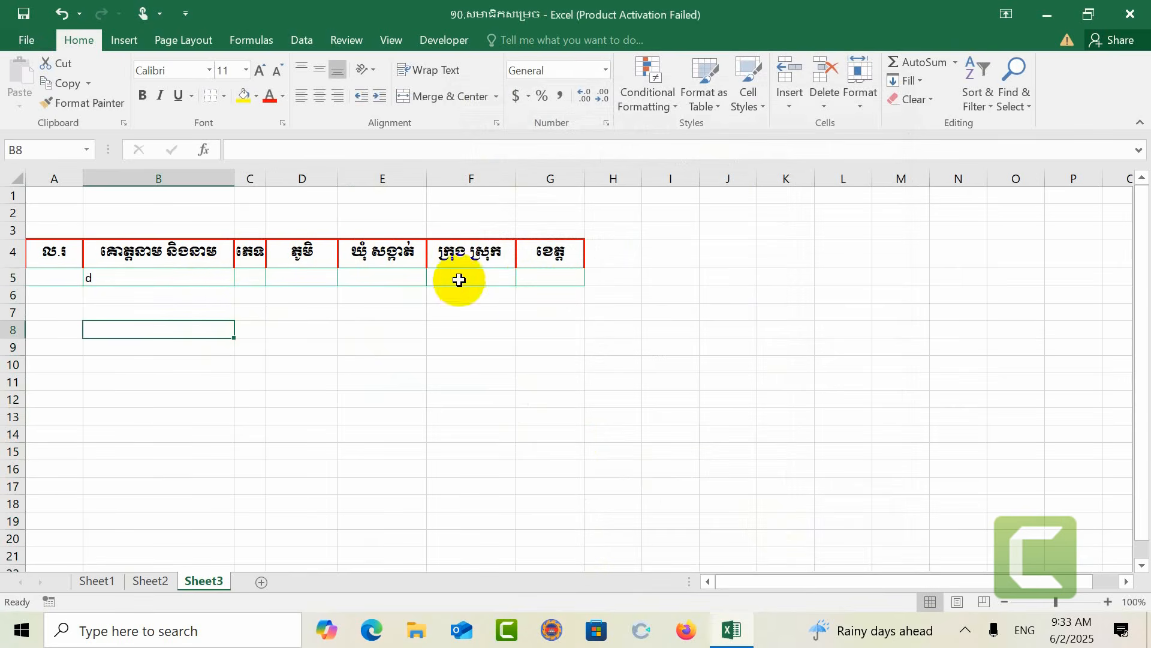
pyautogui.click(208, 296)
pyautogui.write('d')
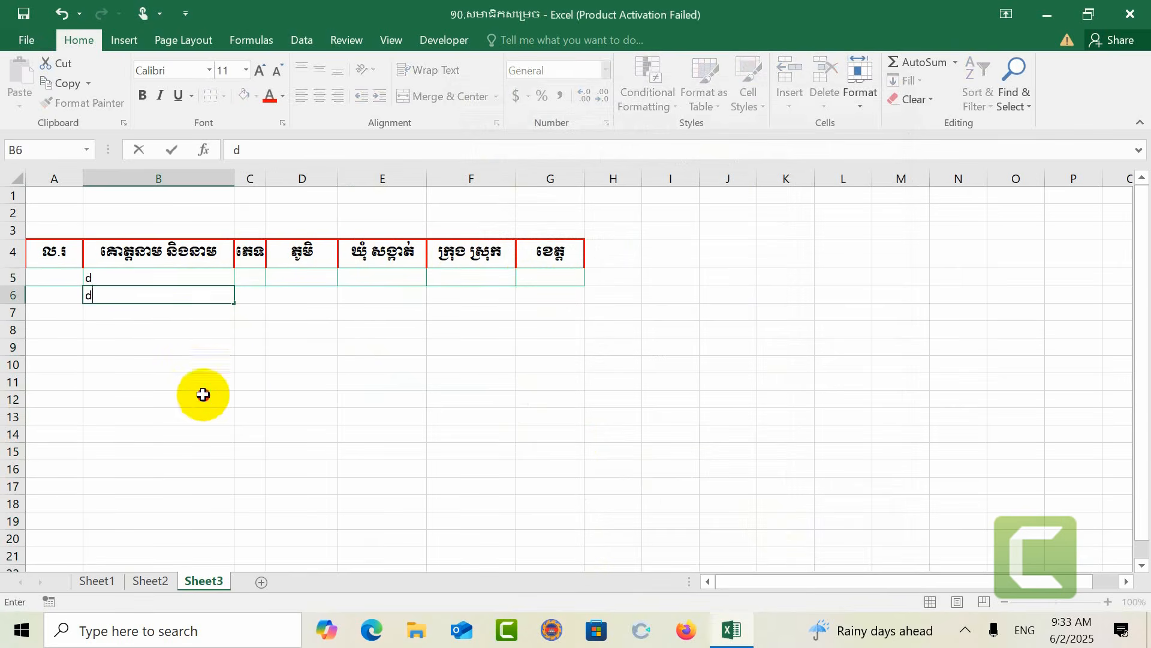
pyautogui.click(200, 395)
pyautogui.click(142, 317)
pyautogui.write('afwedf')
pyautogui.click(147, 336)
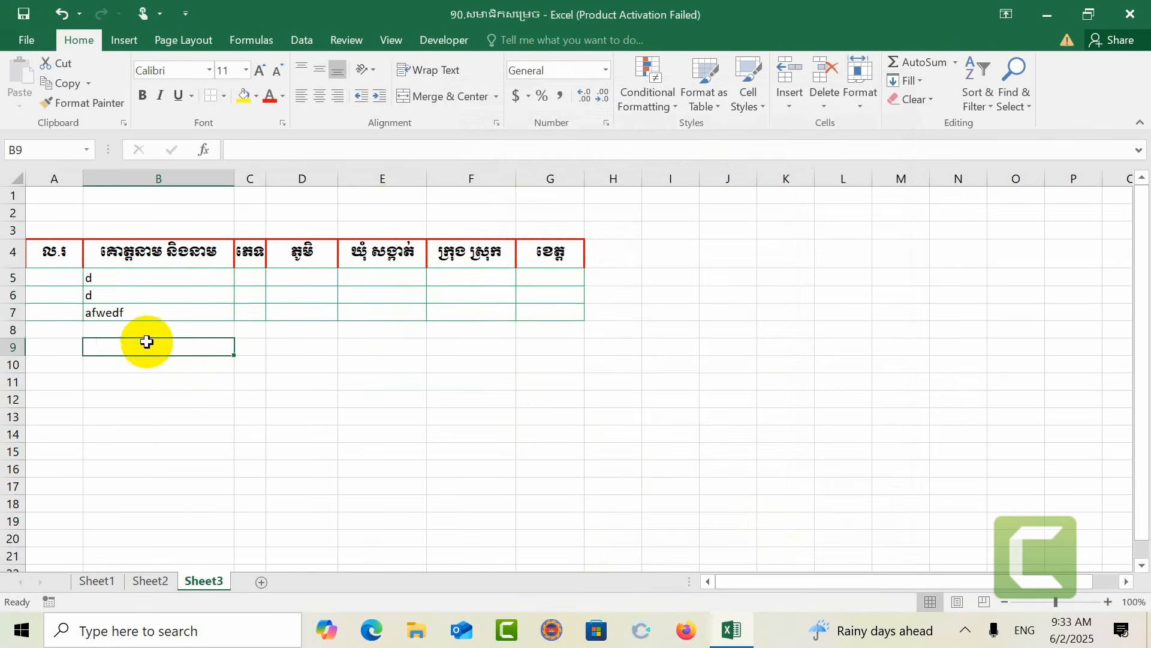
pyautogui.write('fsdggfs')
pyautogui.click(135, 351)
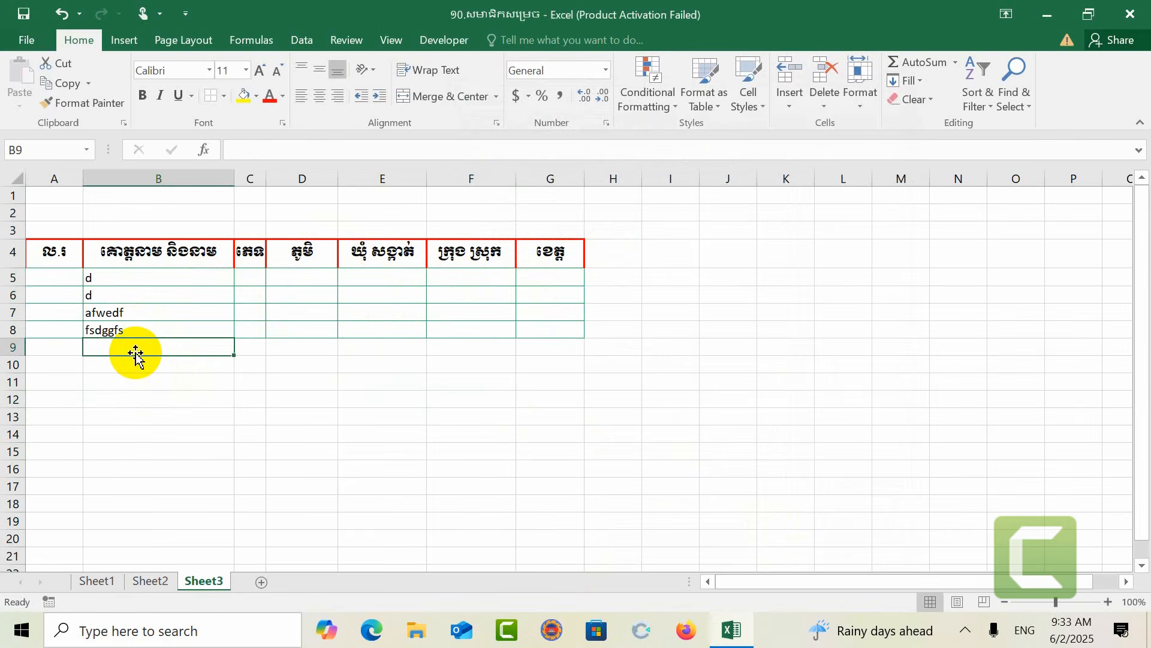
# Step: Enter sample text gdfg, gfg, geyey and hrthrt in cells B9 to B12
pyautogui.write('gdfg')
pyautogui.click(153, 398)
pyautogui.click(138, 381)
pyautogui.click(137, 364)
pyautogui.write('gfg')
pyautogui.click(160, 395)
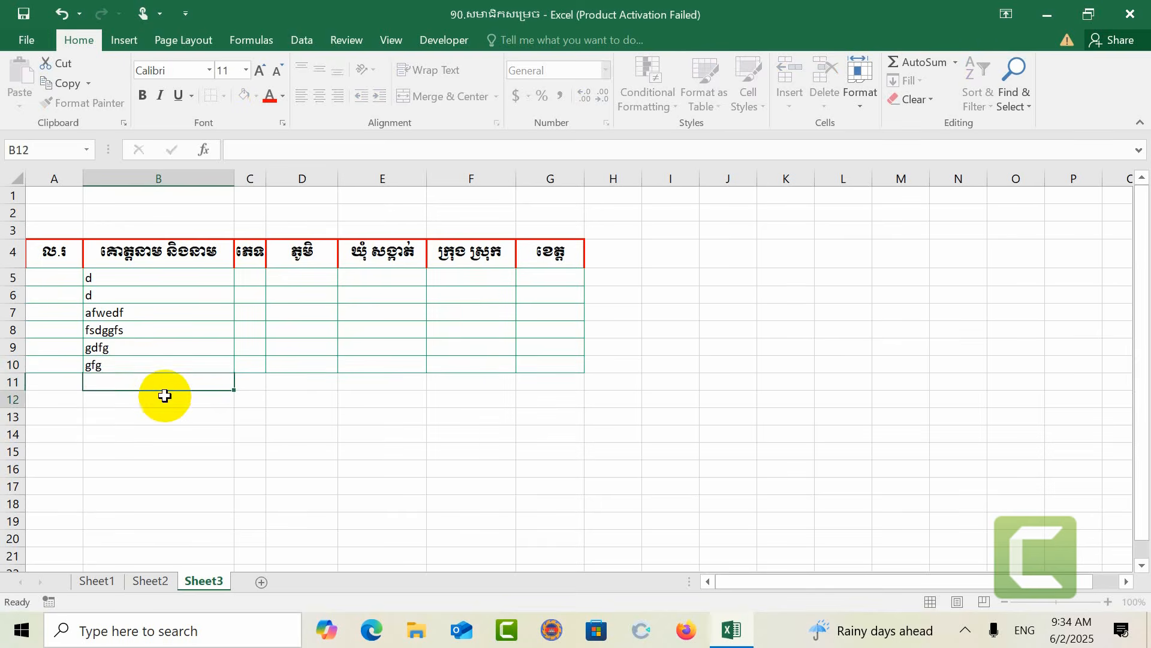
pyautogui.click(146, 380)
pyautogui.write('geyey')
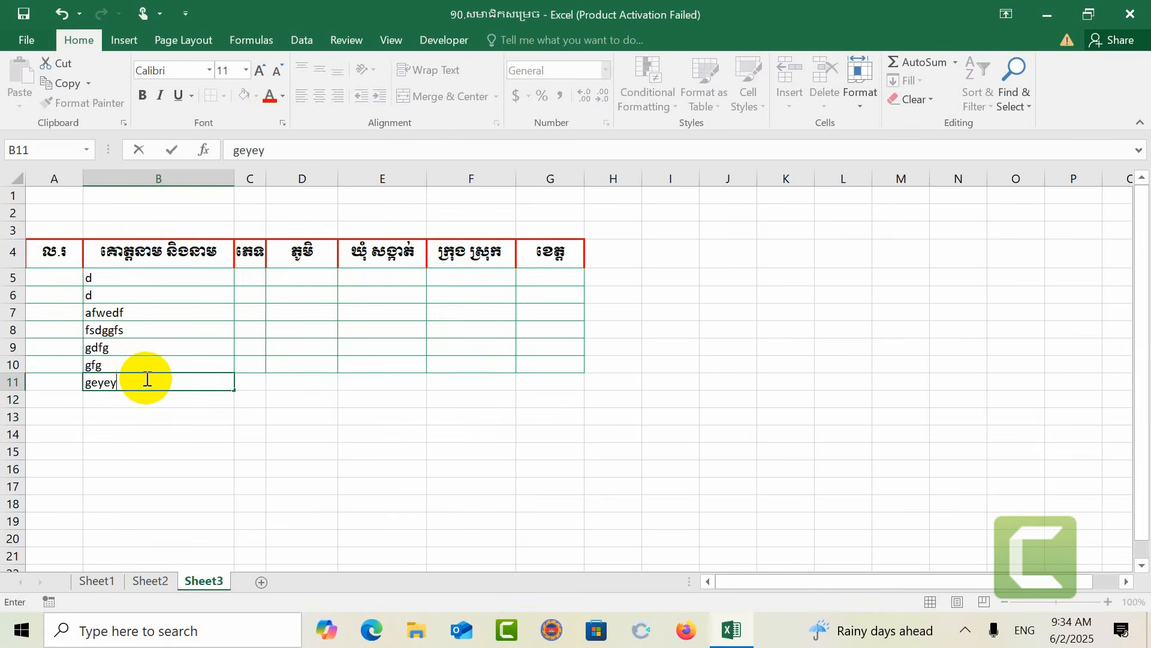
pyautogui.click(171, 402)
pyautogui.write('hrthrt')
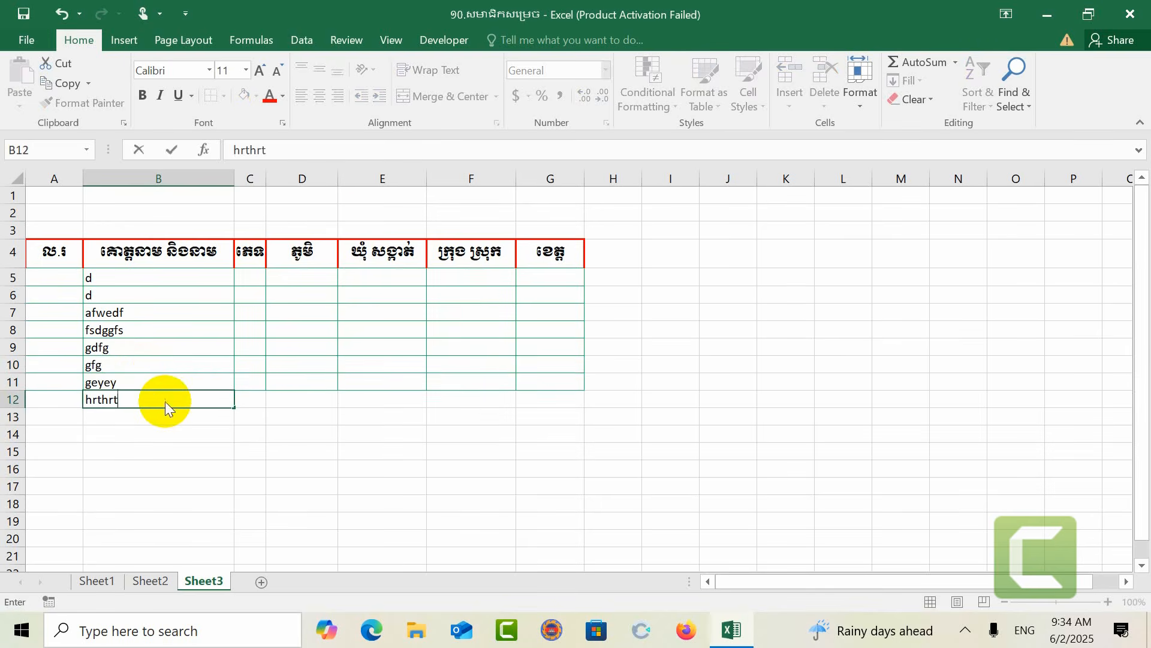
pyautogui.click(345, 395)
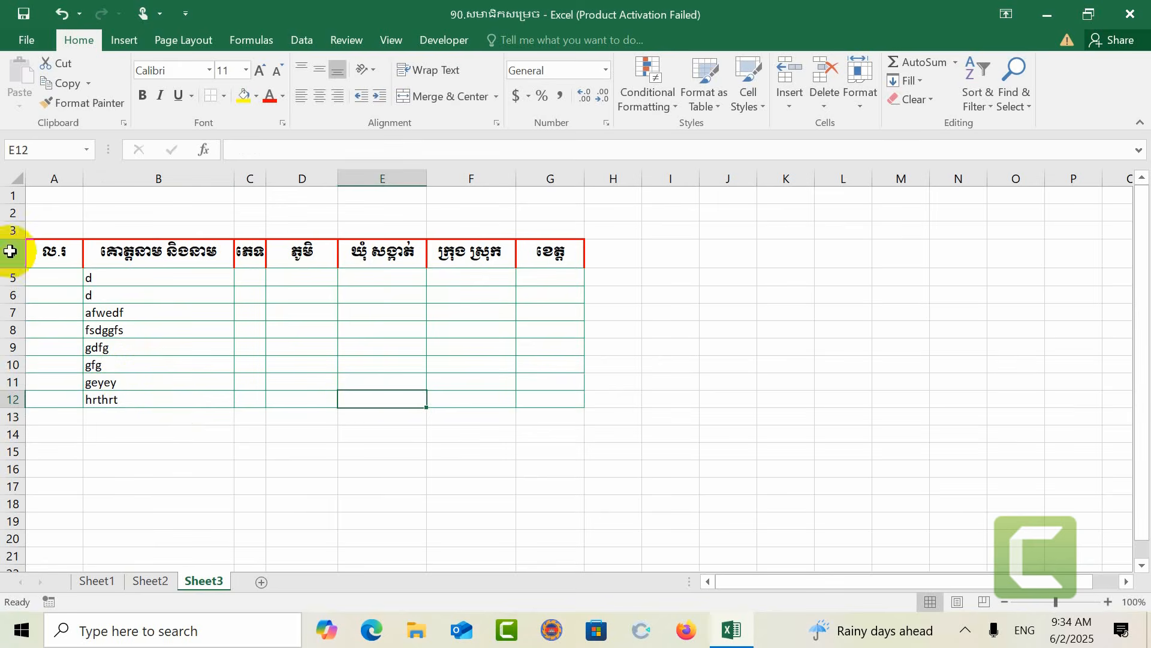
# Step: Enter the formula =IF(B5="","",1) in A5 to number the first row only when B5 is filled
pyautogui.click(42, 281)
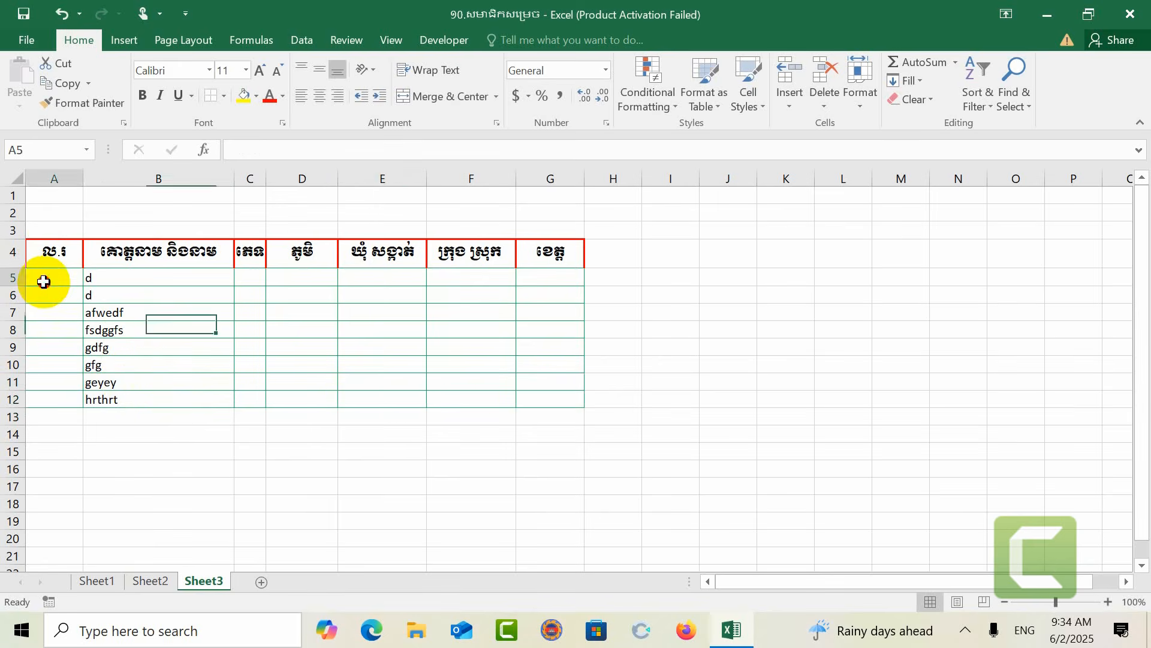
pyautogui.write('=')
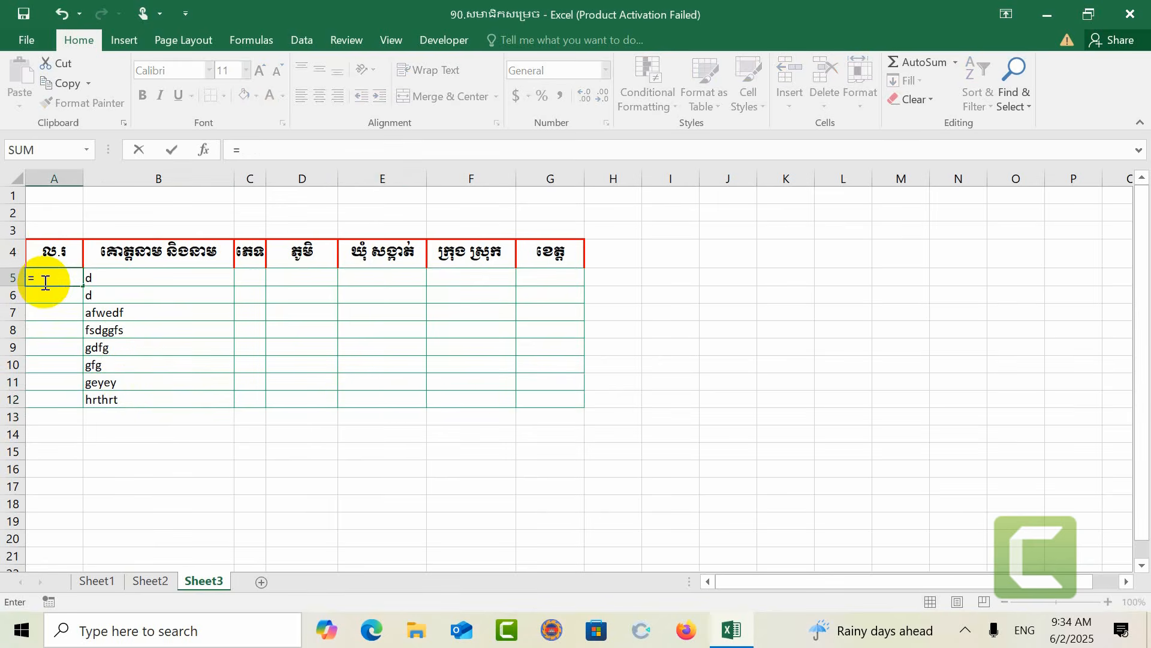
pyautogui.write('if(')
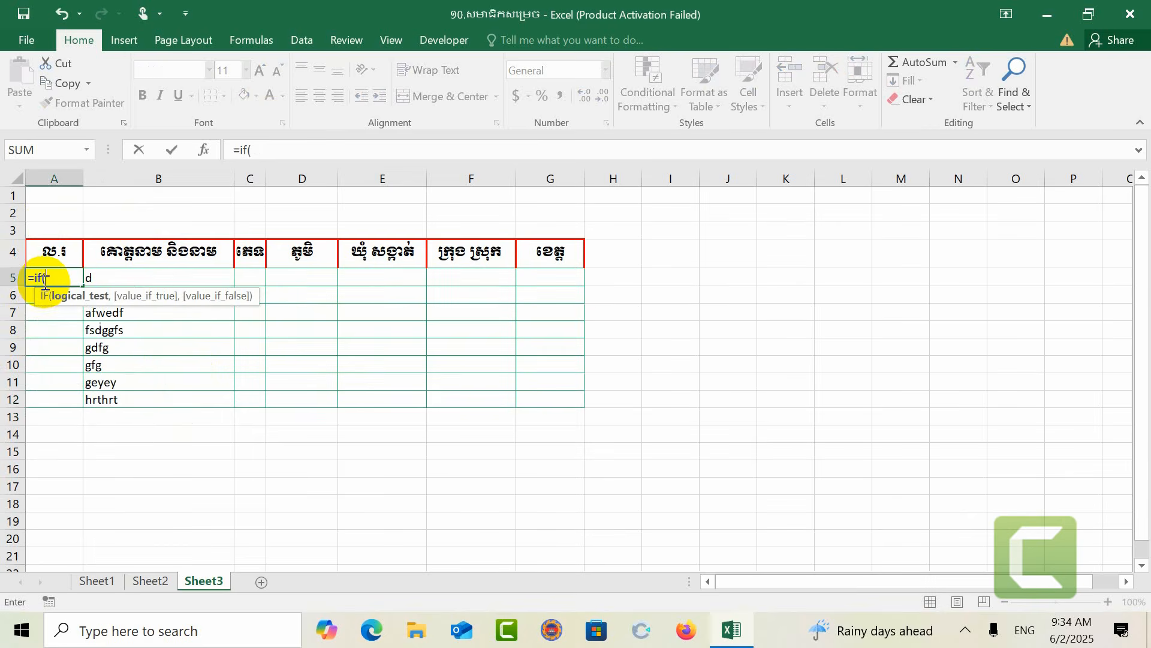
pyautogui.click(174, 277)
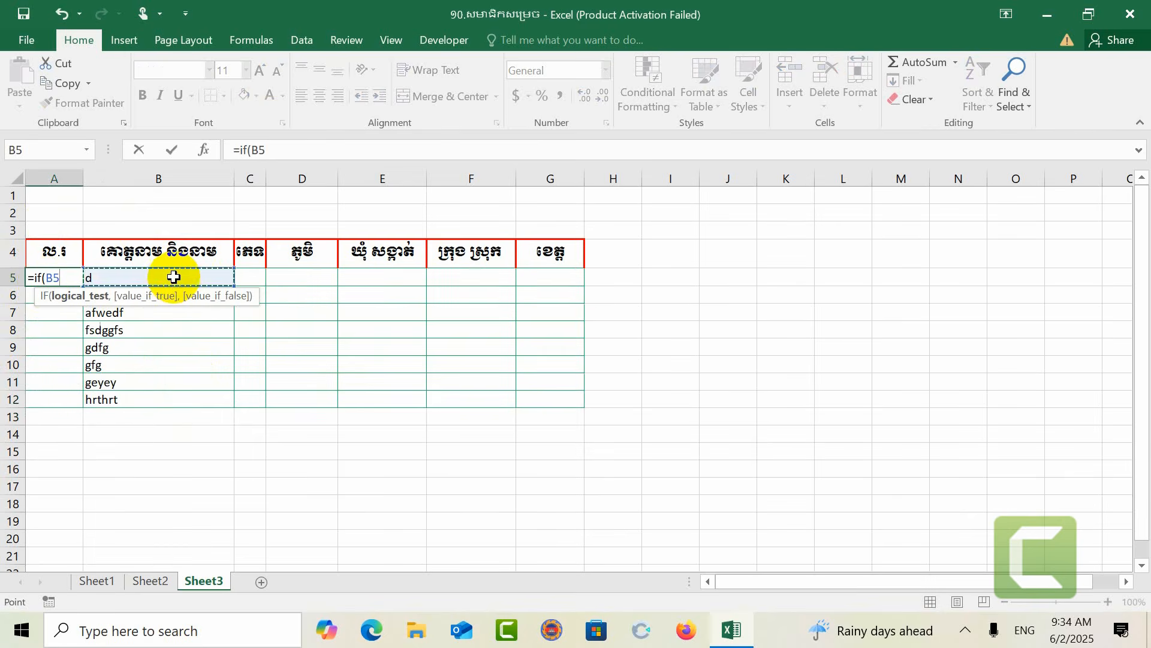
pyautogui.click(292, 147)
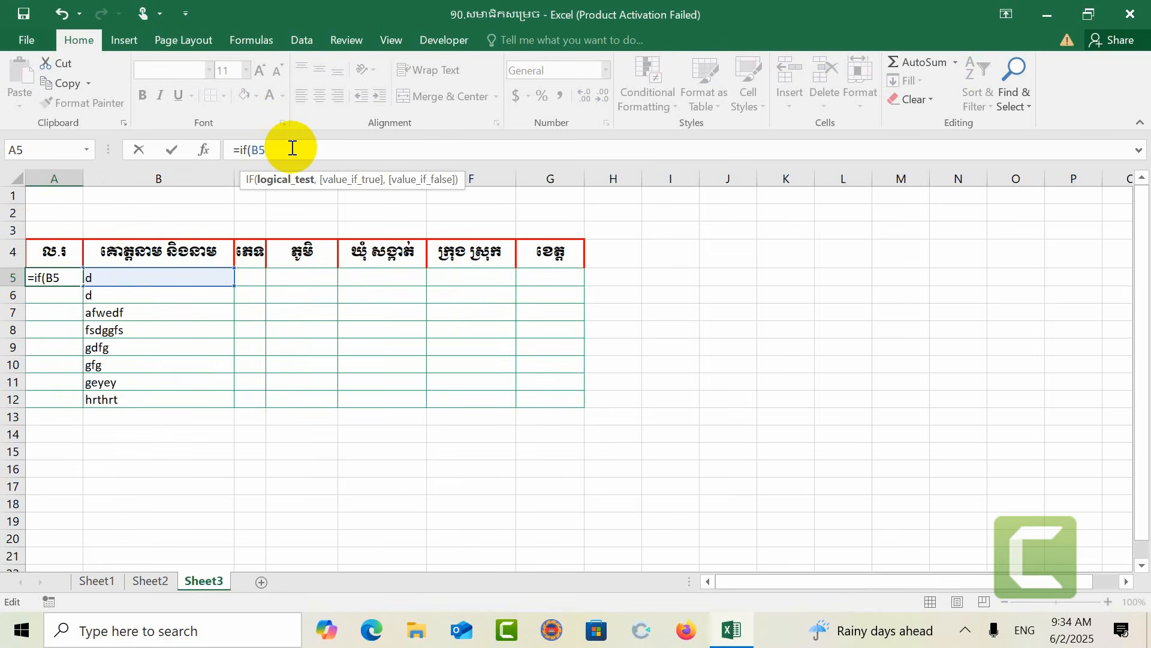
pyautogui.write('="",""')
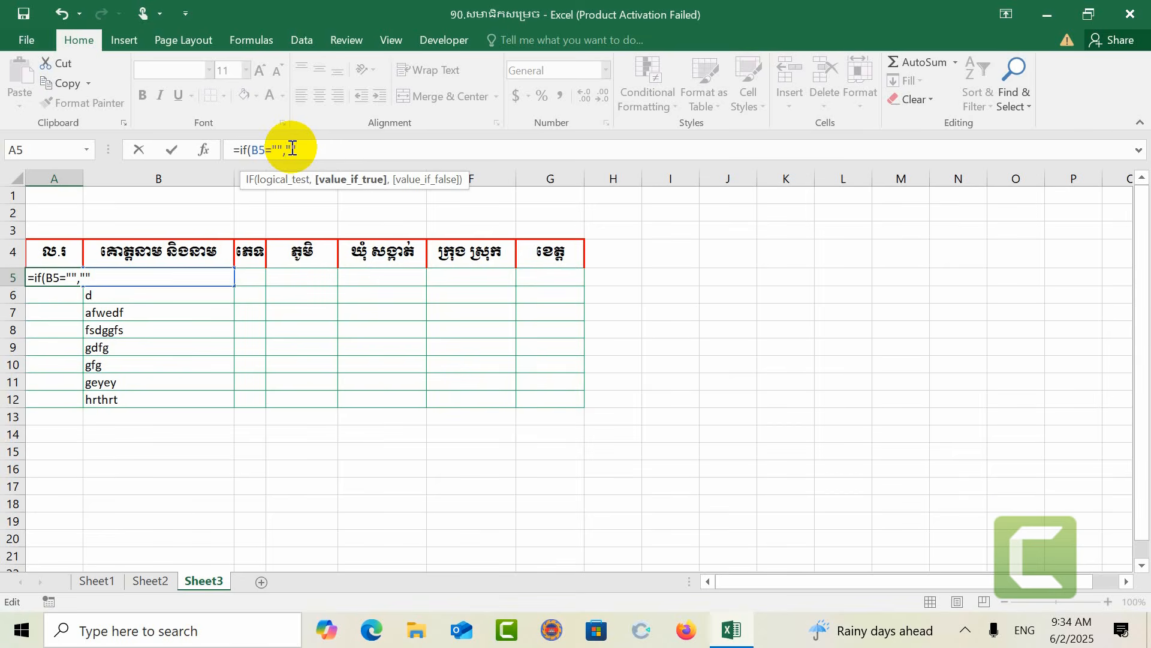
pyautogui.write(',1')
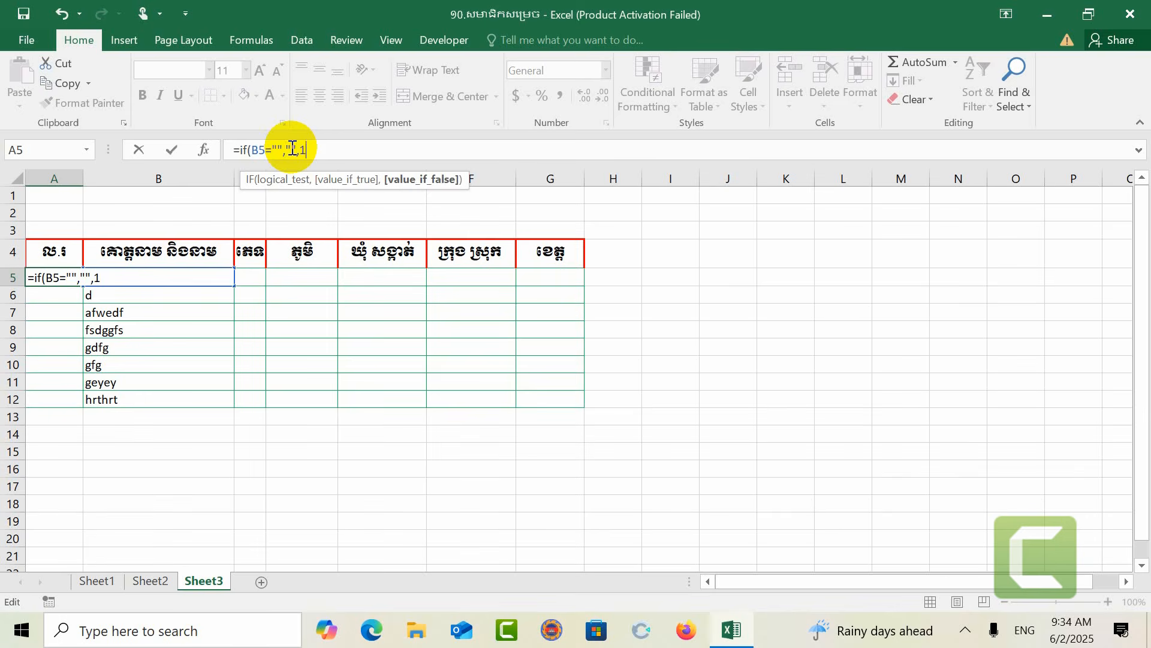
pyautogui.write(')')
pyautogui.press('Return')
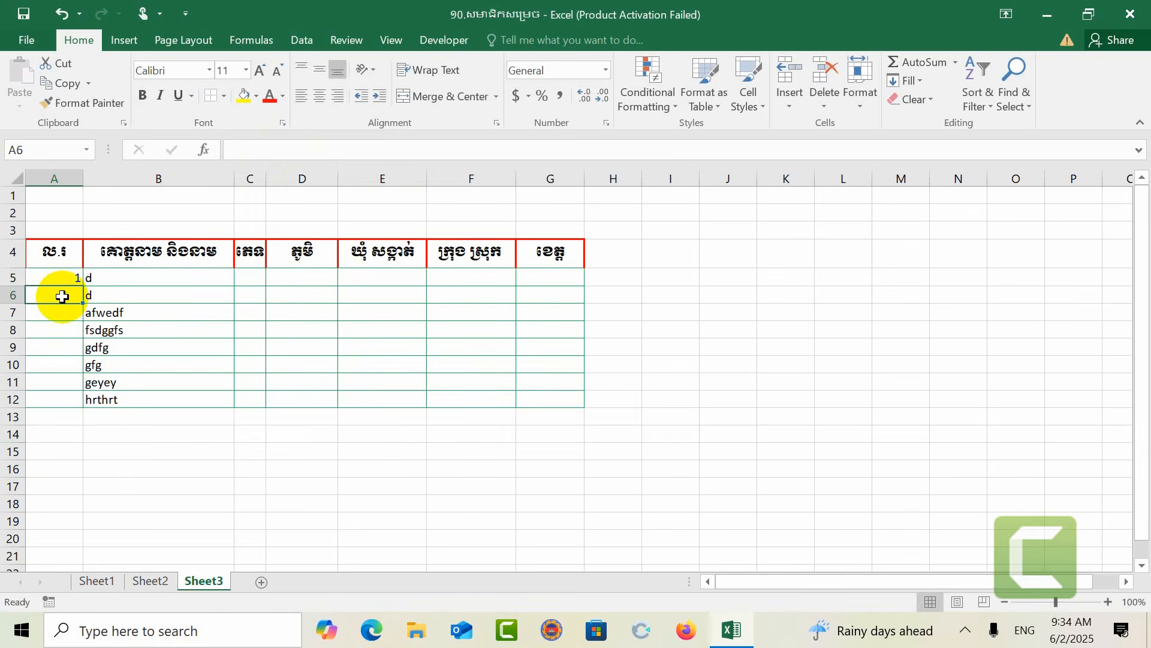
# Step: Enter the formula =IF(B6="","",A5+1) in A6 to continue the numbering from the row above
pyautogui.write('=if')
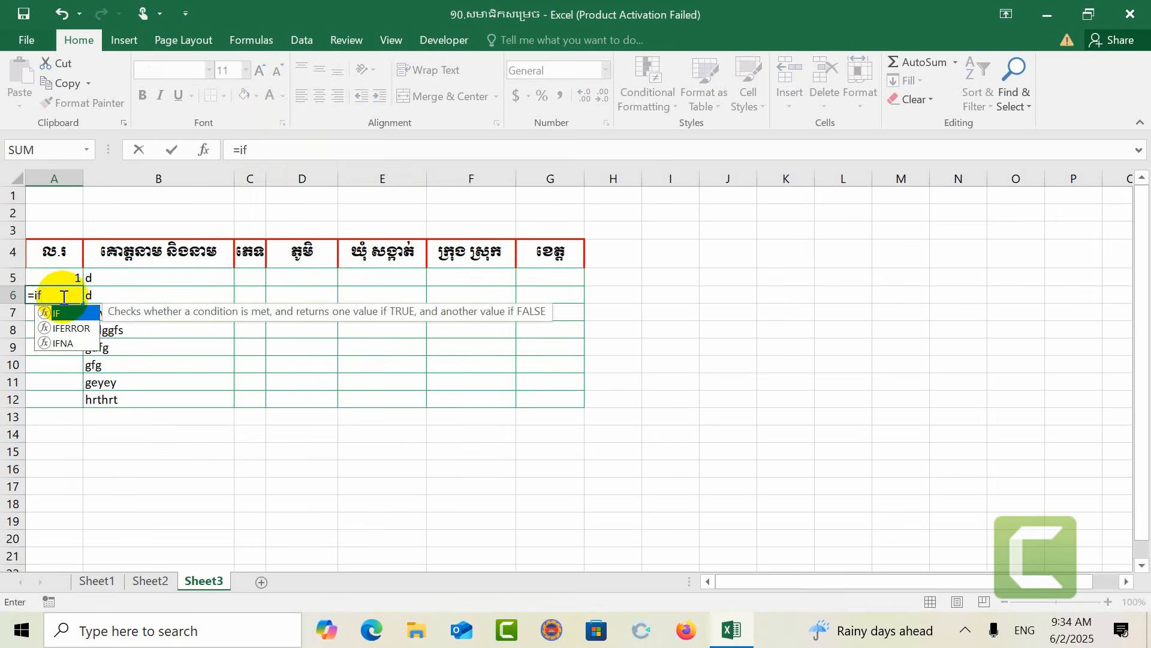
pyautogui.write('(')
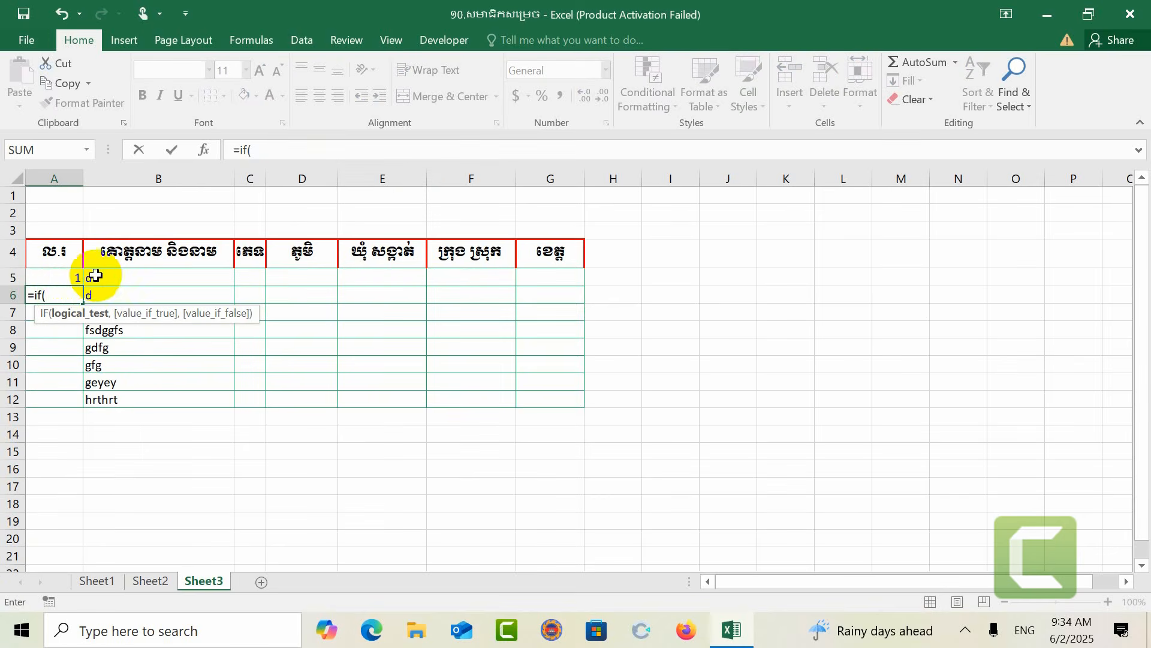
pyautogui.click(75, 278)
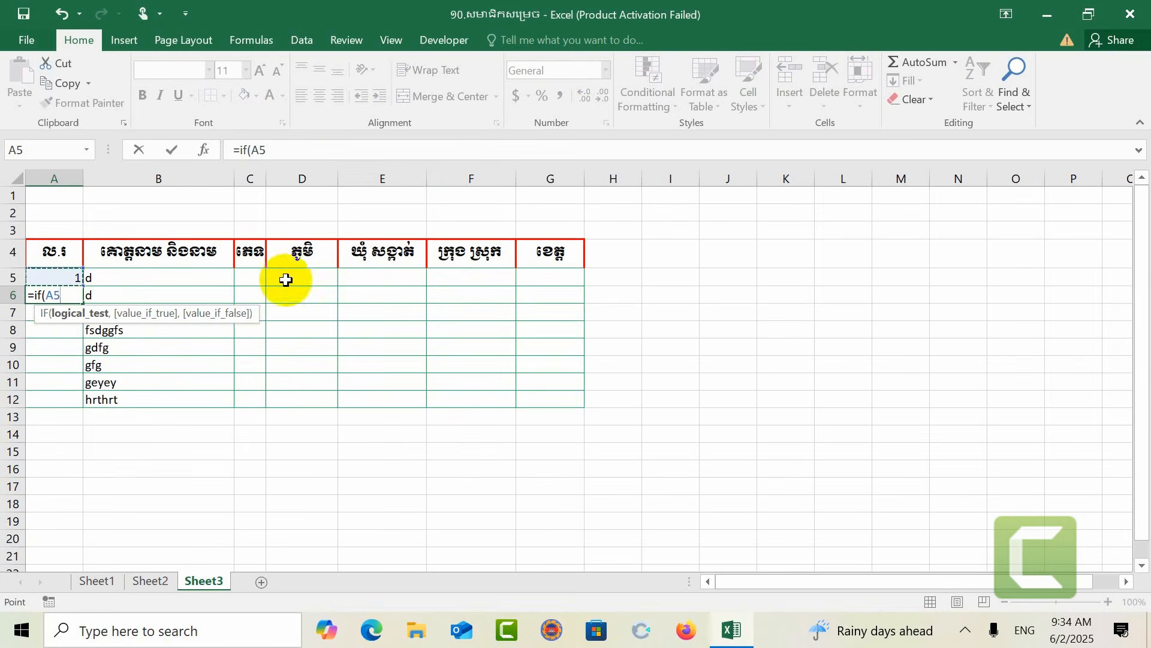
pyautogui.click(157, 297)
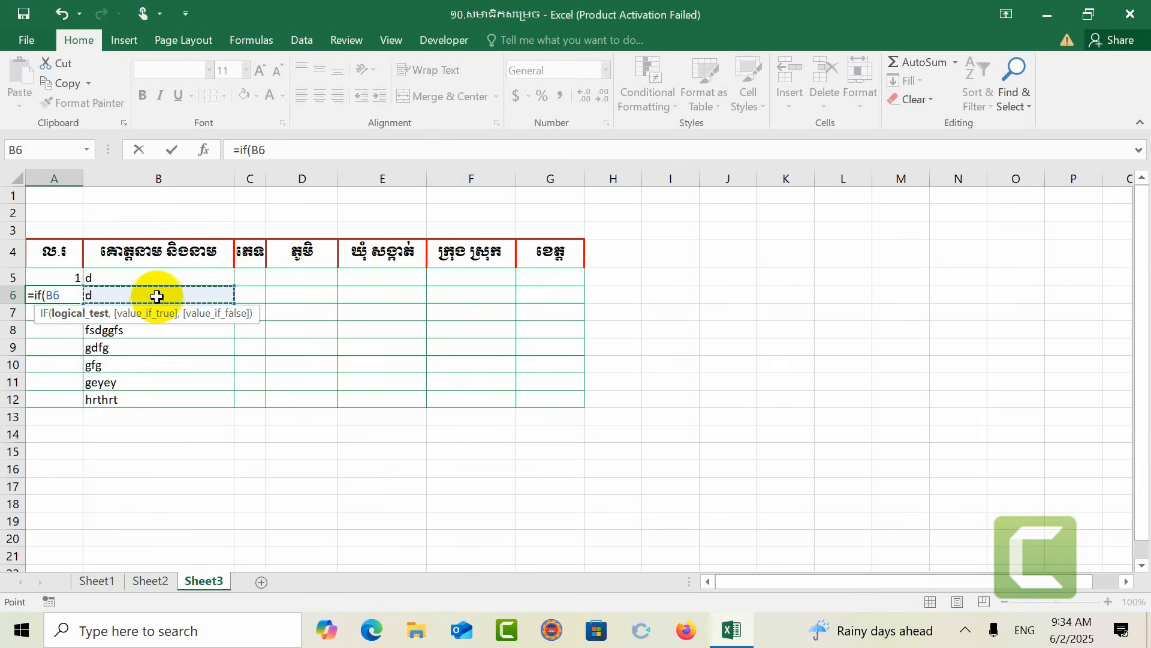
pyautogui.write('=')
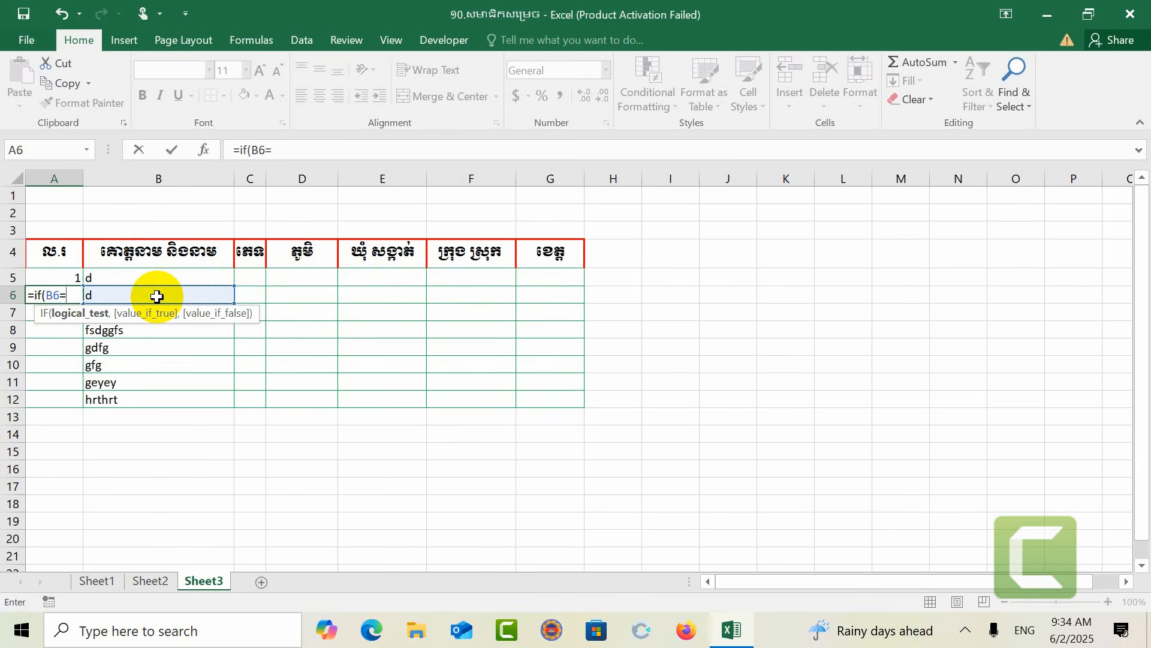
pyautogui.write('"",')
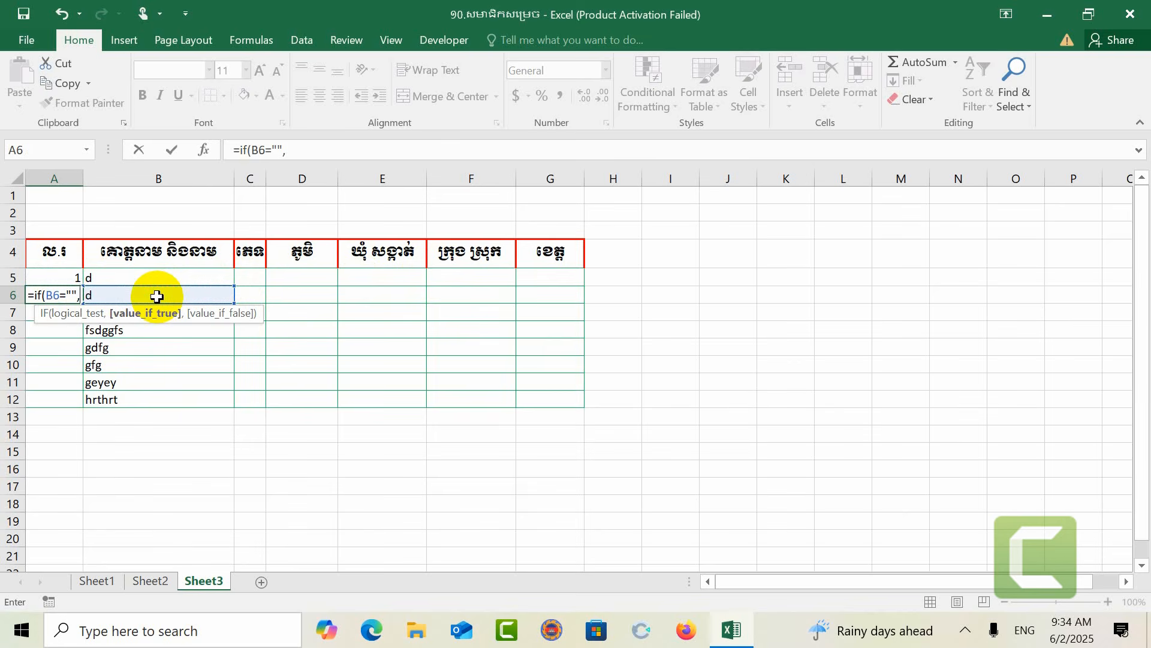
pyautogui.write('""')
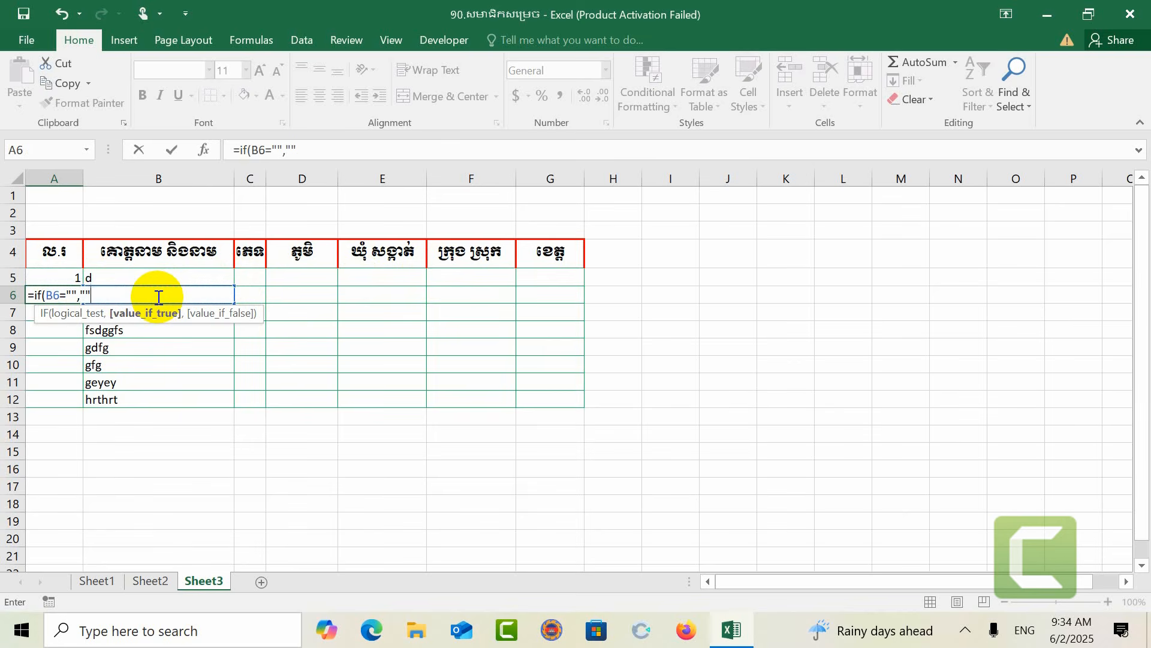
pyautogui.write(',')
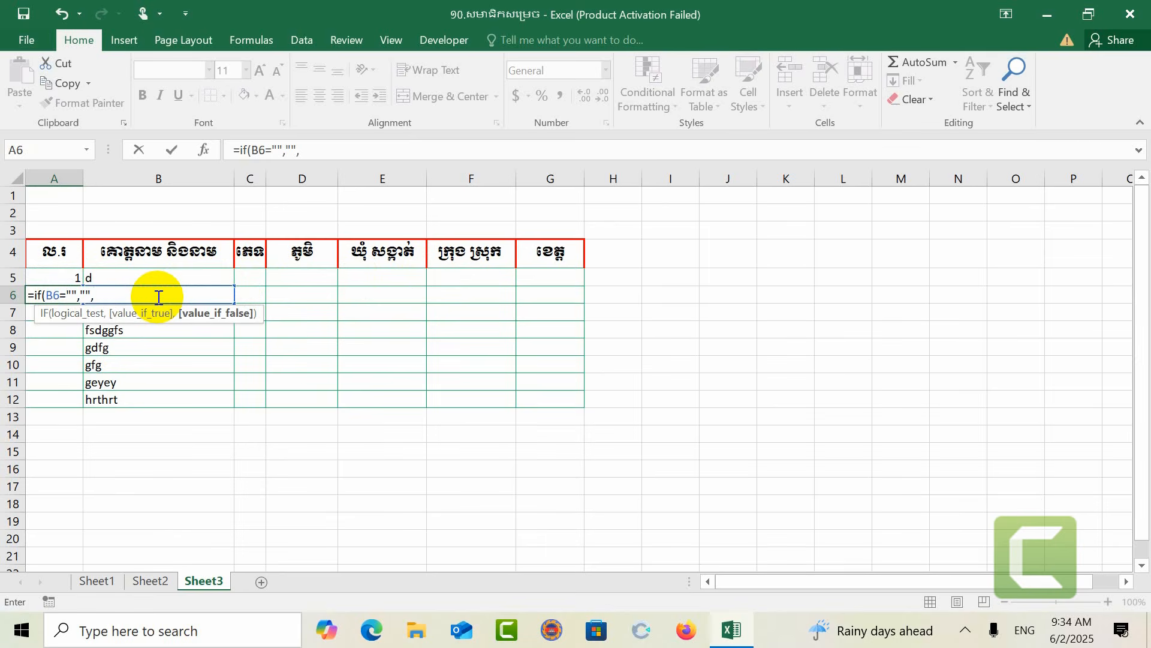
pyautogui.click(37, 275)
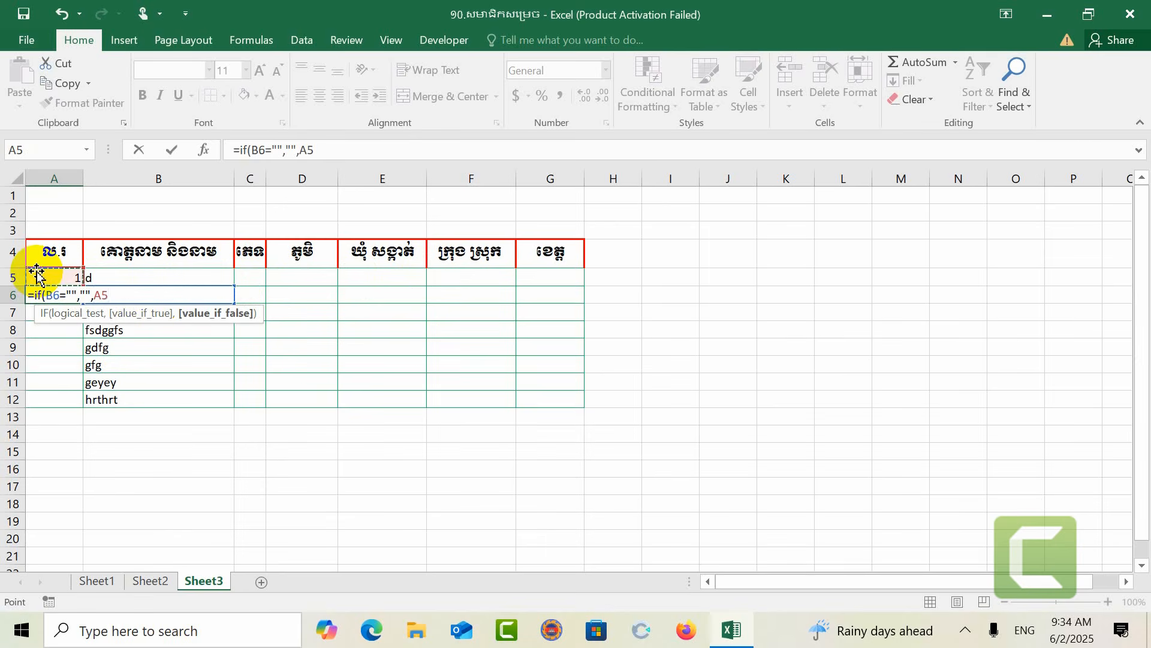
pyautogui.write('+1)')
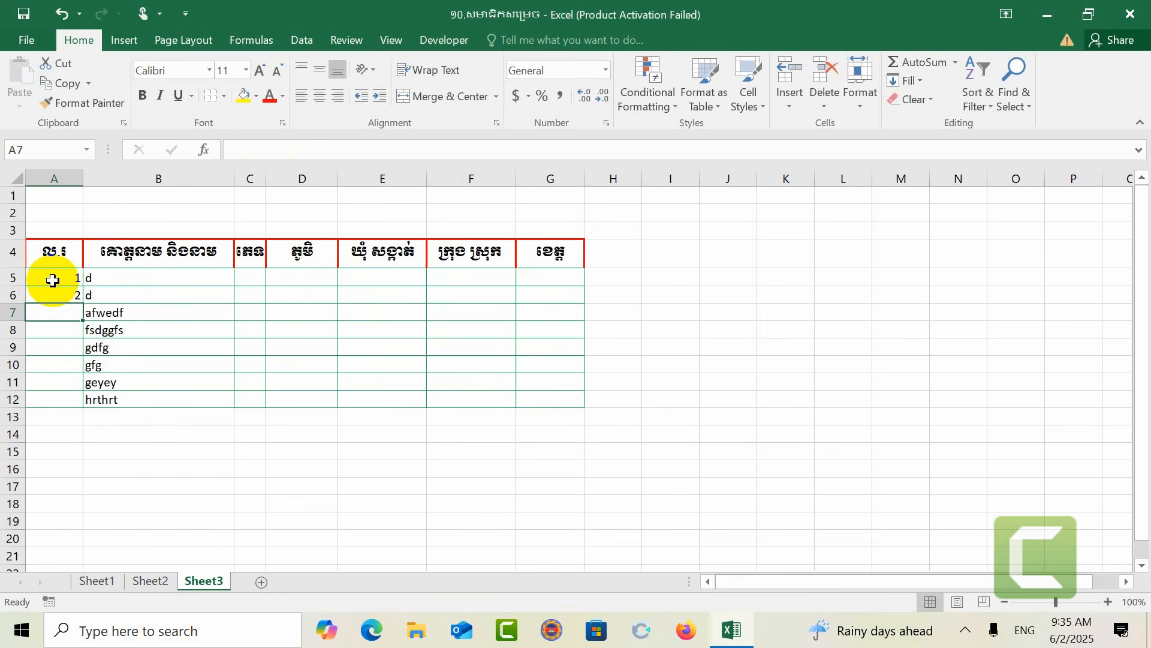
# Step: Fill the A6 numbering formula down the rest of column A in the table
pyautogui.click(76, 295)
pyautogui.moveTo(84, 302); pyautogui.dragTo(57, 548)
pyautogui.scroll(3, 54, 547)
pyautogui.click(57, 423)
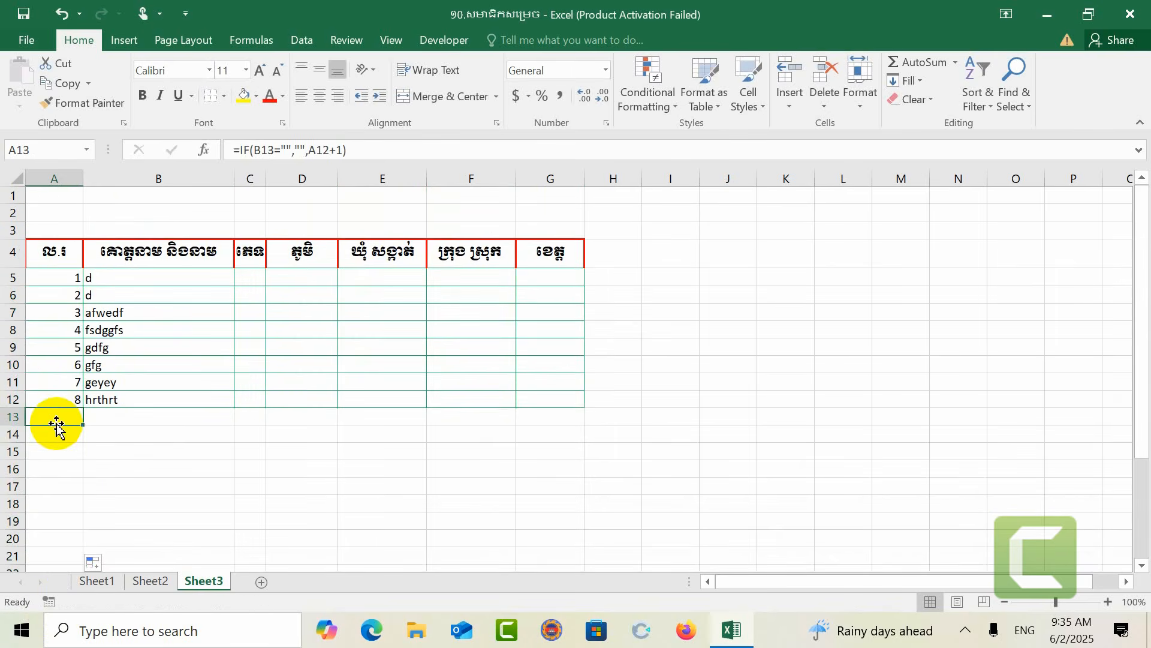
# Step: Enter sample text fewirw4y, hoiwyro3, iuwufhow, iuhow, nihoirw and jguiwgf in cells B13 to B18
pyautogui.click(188, 414)
pyautogui.write('fewirw4y')
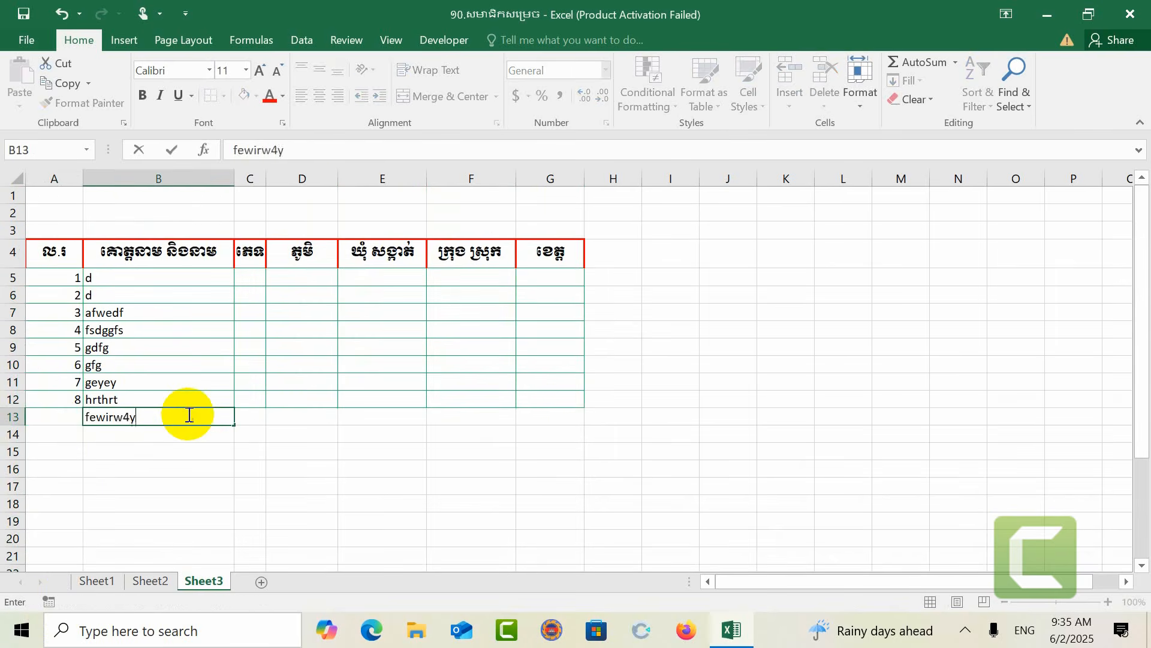
pyautogui.press('Return')
pyautogui.write('hoiwyro3')
pyautogui.press('Return')
pyautogui.write('iuwufhow')
pyautogui.press('Return')
pyautogui.write('iuhow')
pyautogui.press('Return')
pyautogui.write('nihoirw')
pyautogui.press('Return')
pyautogui.write('jguiwgf')
pyautogui.press('Return')
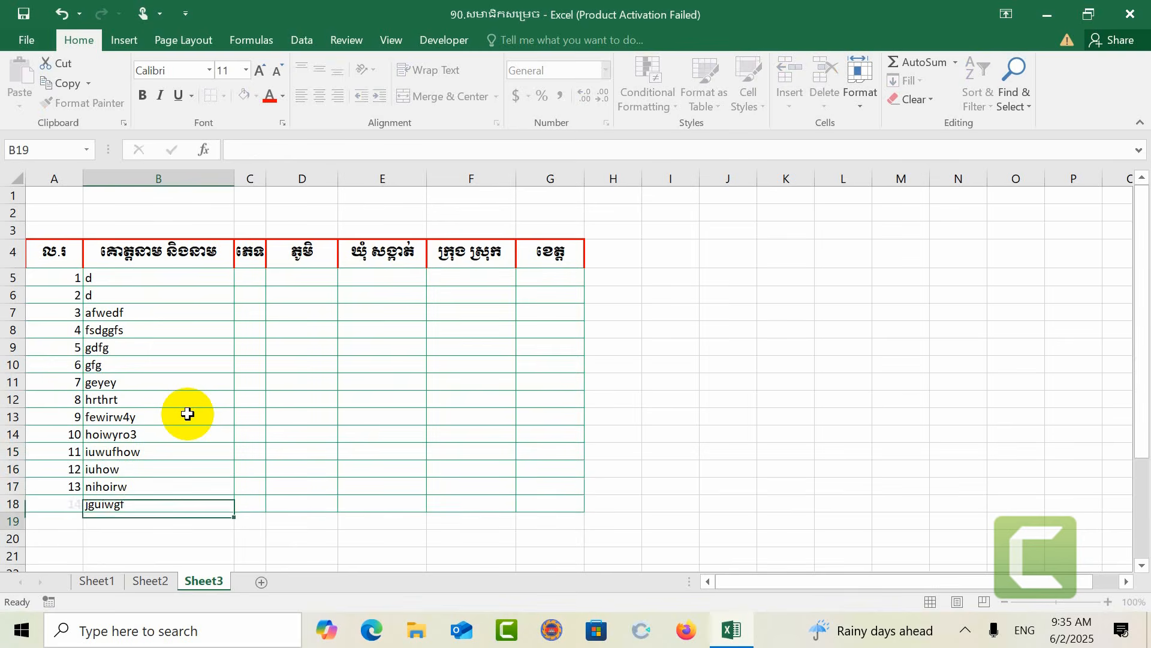